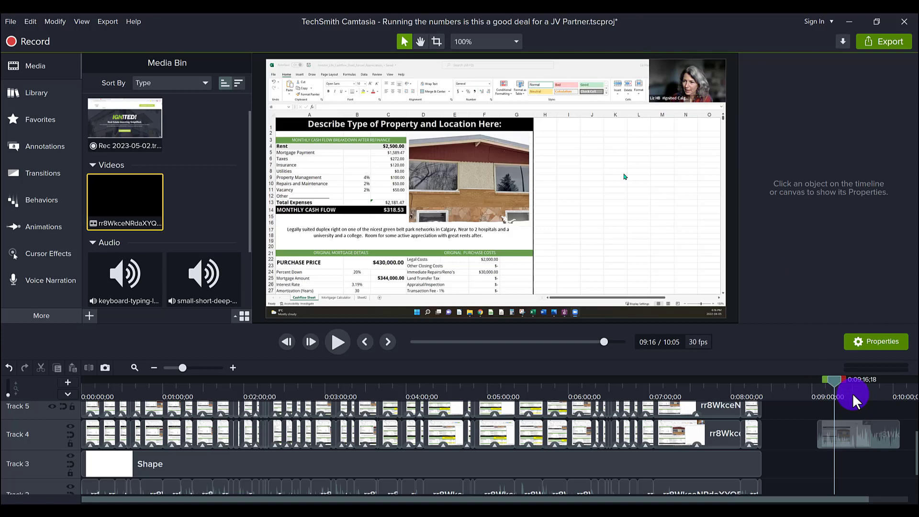
Compare the unedited meeting clip near the nine-minute mark with the edited split-layout section around 1:09
mouse_move(853, 393)
mouse_down()
mouse_move(890, 392)
mouse_move(835, 414)
mouse_move(880, 396)
mouse_move(842, 407)
mouse_up()
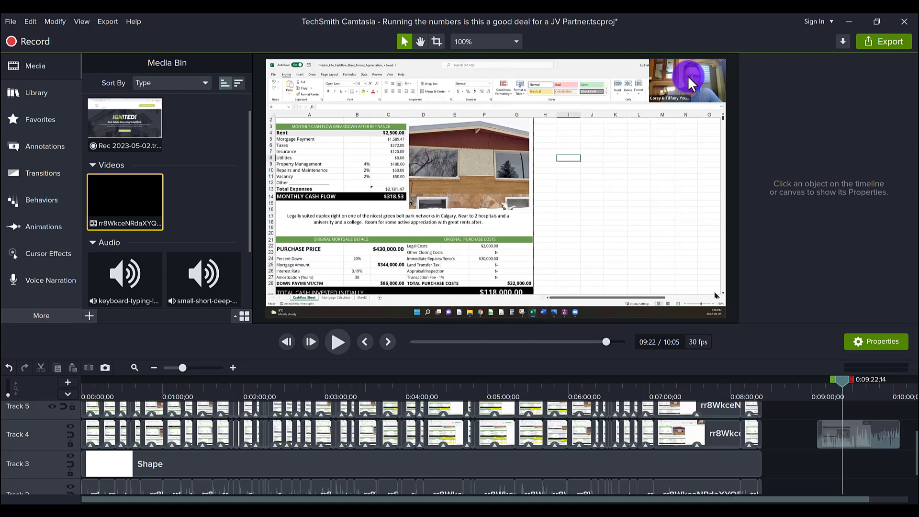
click(869, 392)
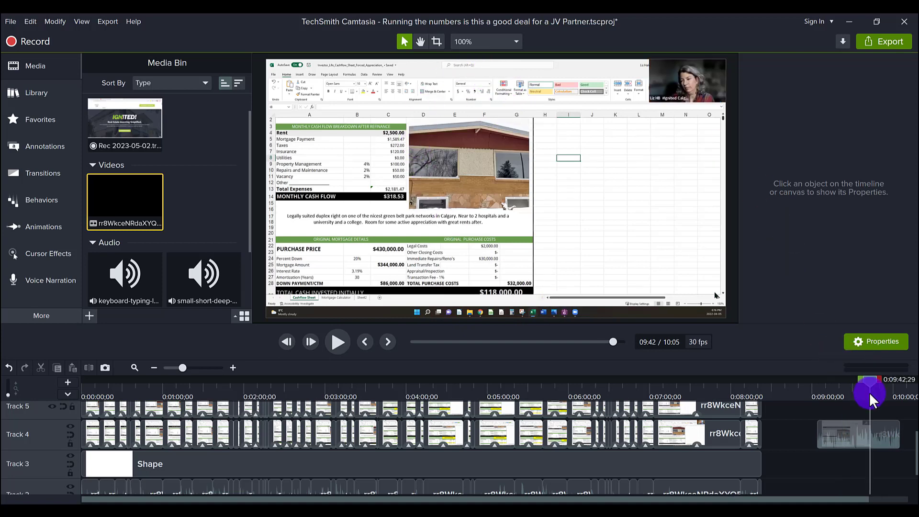
drag(870, 392, 875, 392)
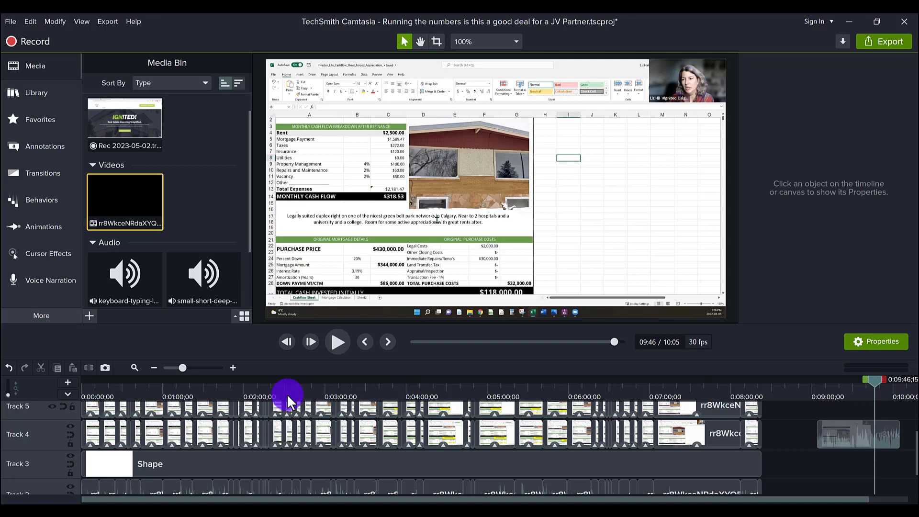
click(175, 392)
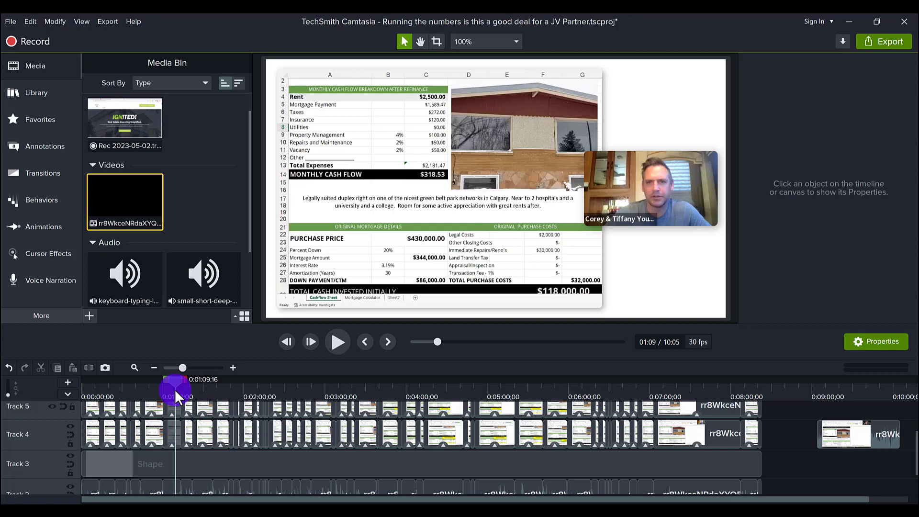
drag(207, 389, 182, 395)
click(852, 387)
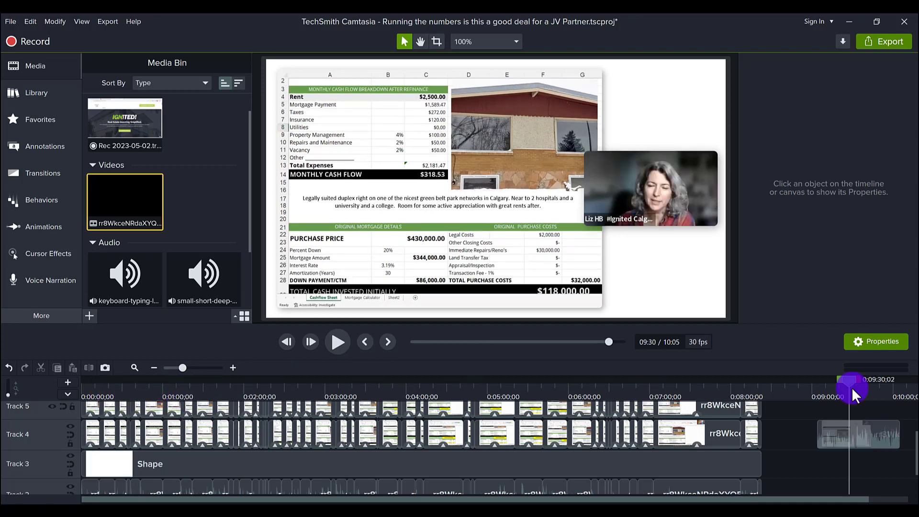
drag(840, 390, 836, 391)
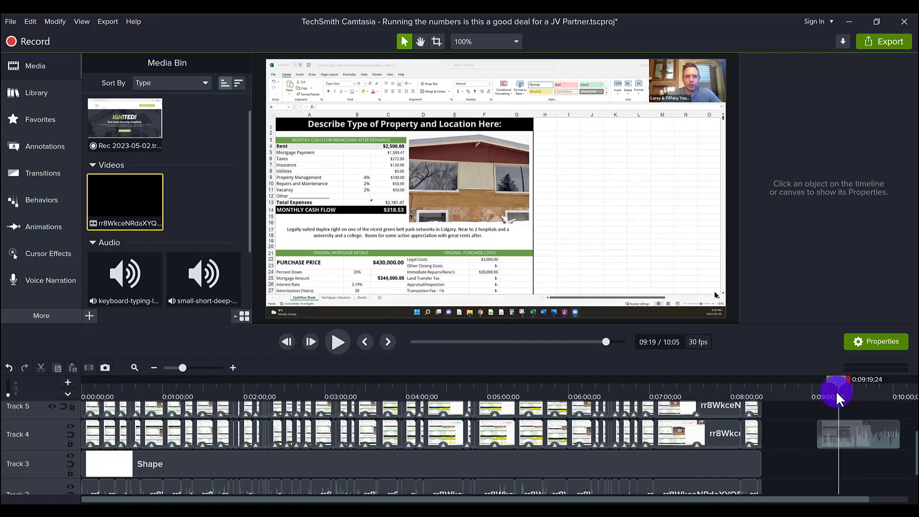
Separate the audio and video of the unedited meeting clip at the end of Track 4
scroll(850, 424, down, 1)
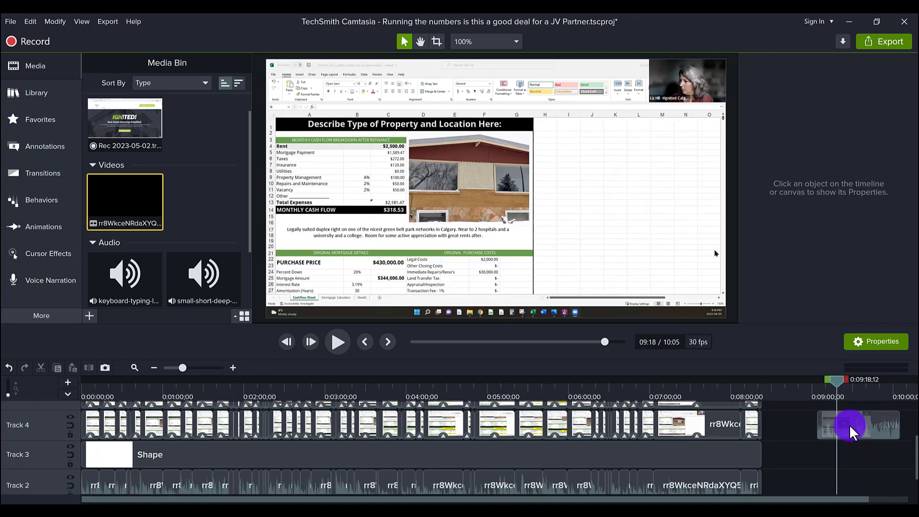
click(850, 426)
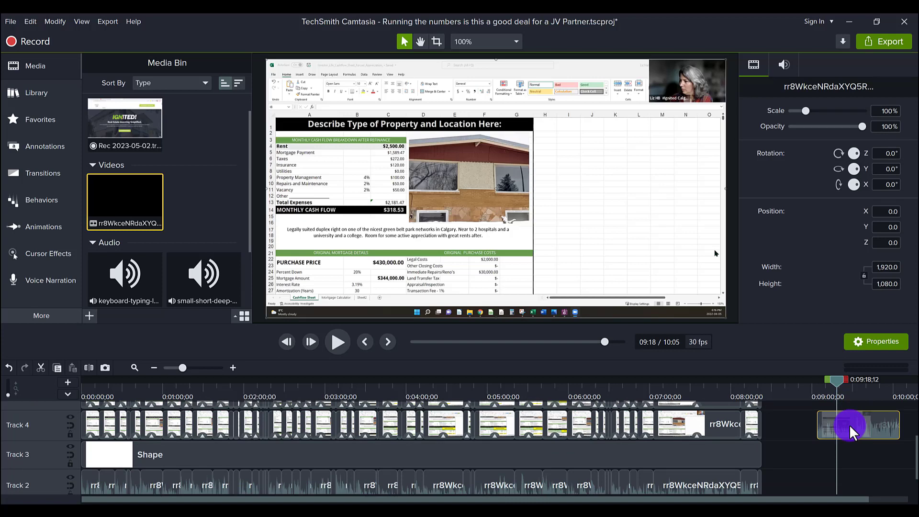
right_click(850, 424)
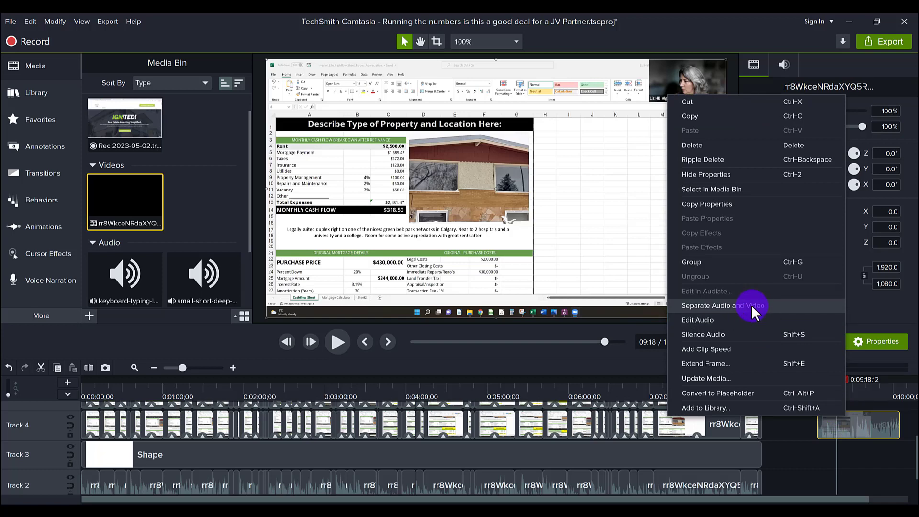
click(752, 305)
Move the separated audio clip from Track 5 down to Track 2, keeping its start time
scroll(825, 446, up, 2)
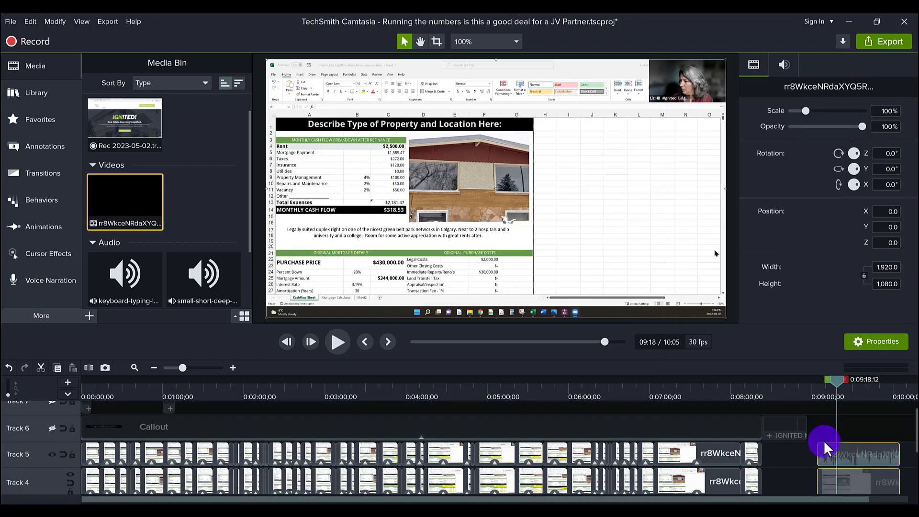
scroll(839, 458, down, 2)
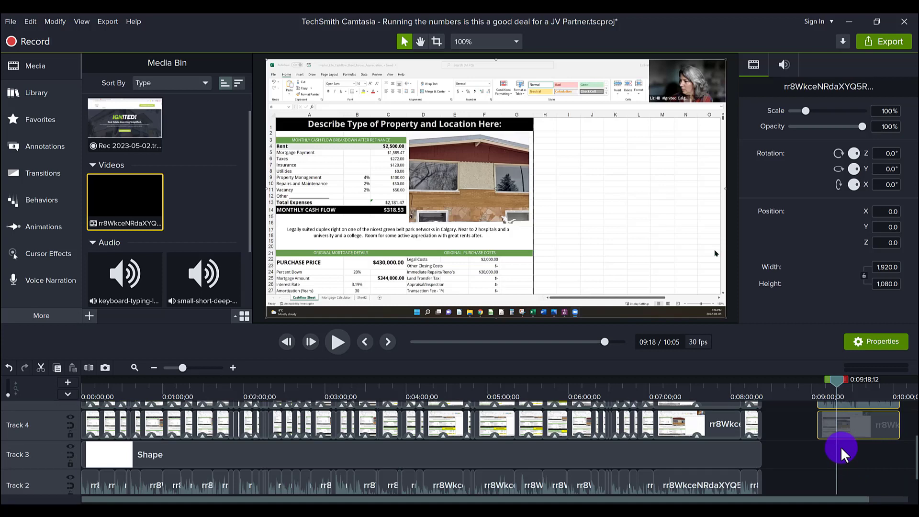
scroll(843, 454, up, 1)
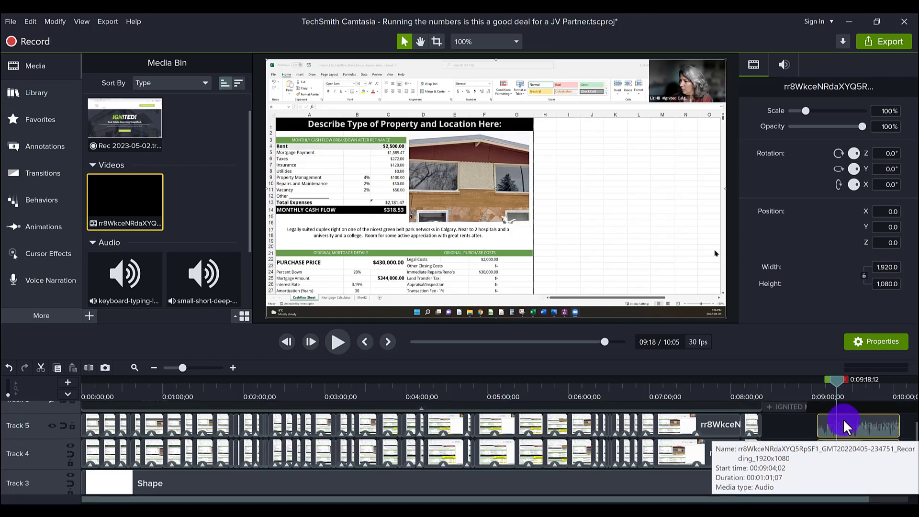
click(843, 428)
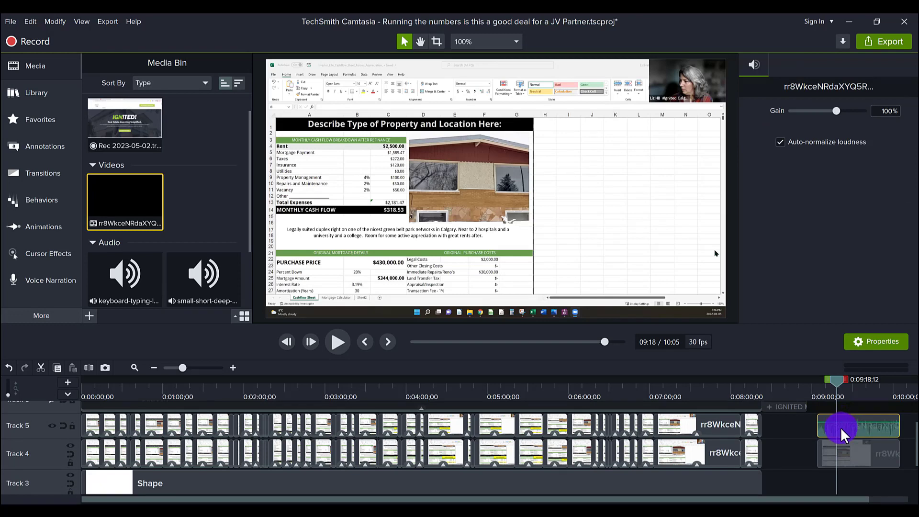
drag(842, 449, 842, 478)
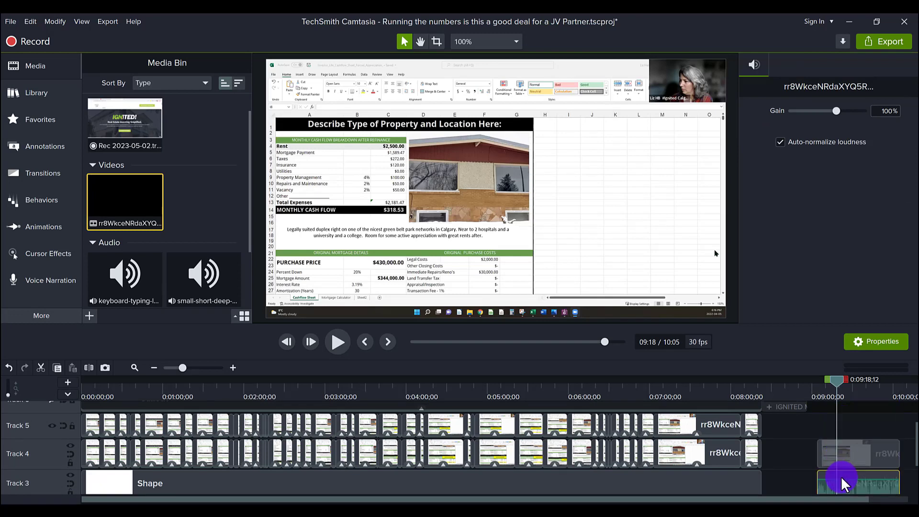
scroll(842, 477, down, 1)
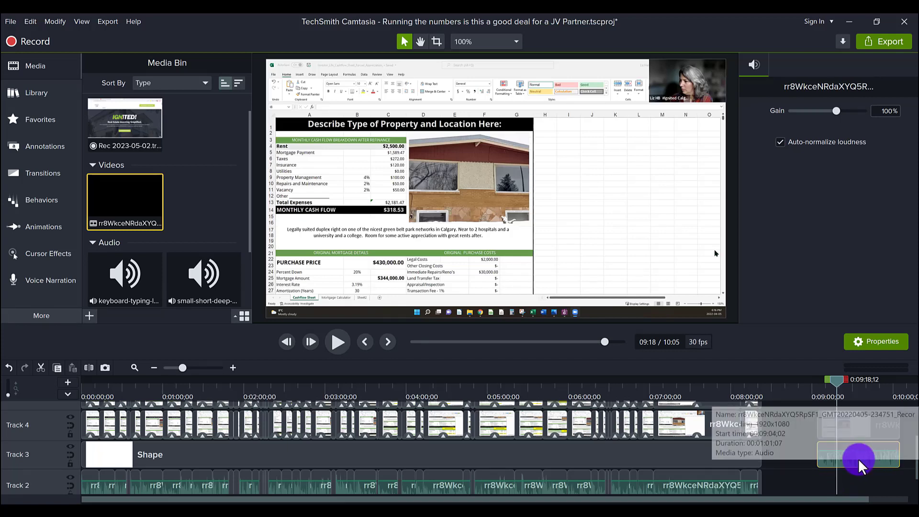
drag(859, 463, 852, 486)
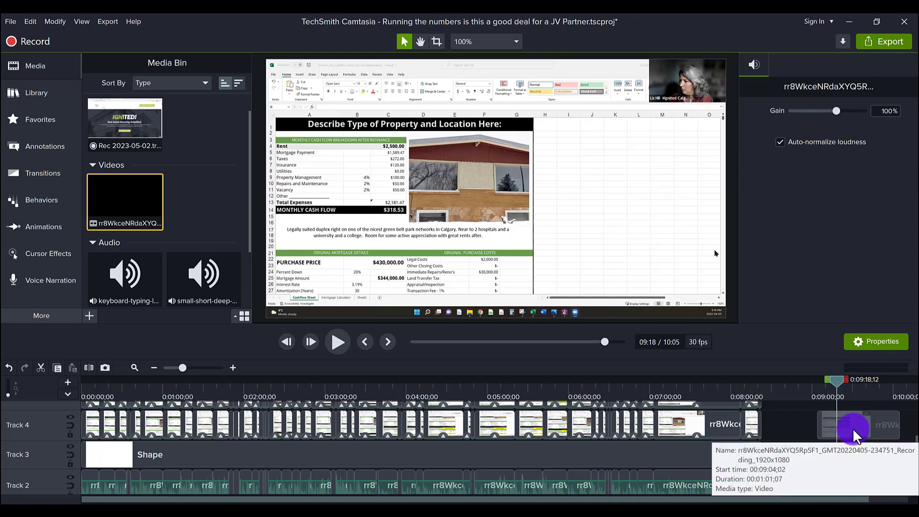
Move the unedited video clip from Track 4 down to Track 3, directly above its audio clip
drag(854, 425, 855, 451)
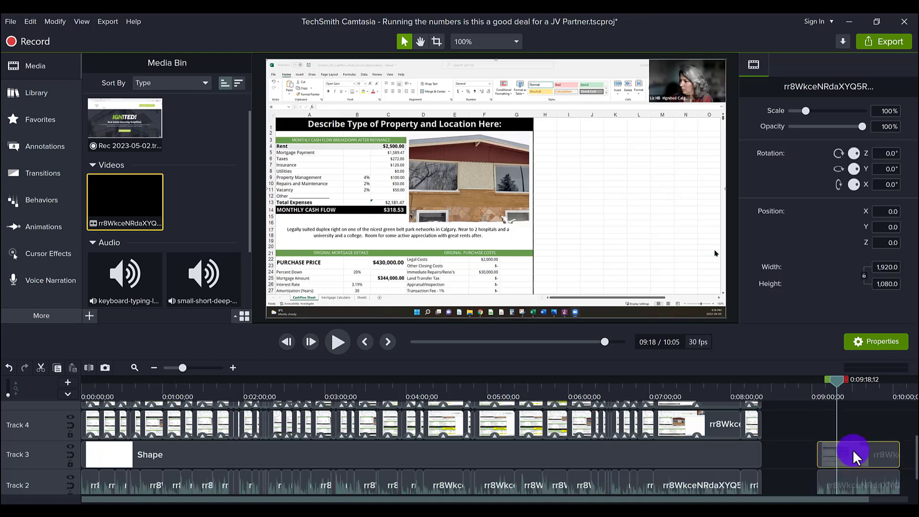
click(855, 481)
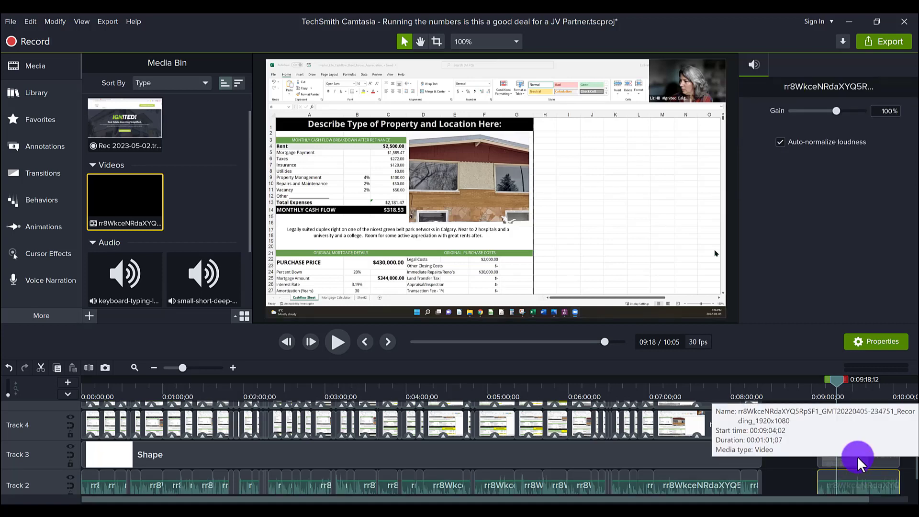
click(819, 462)
scroll(765, 458, down, 1)
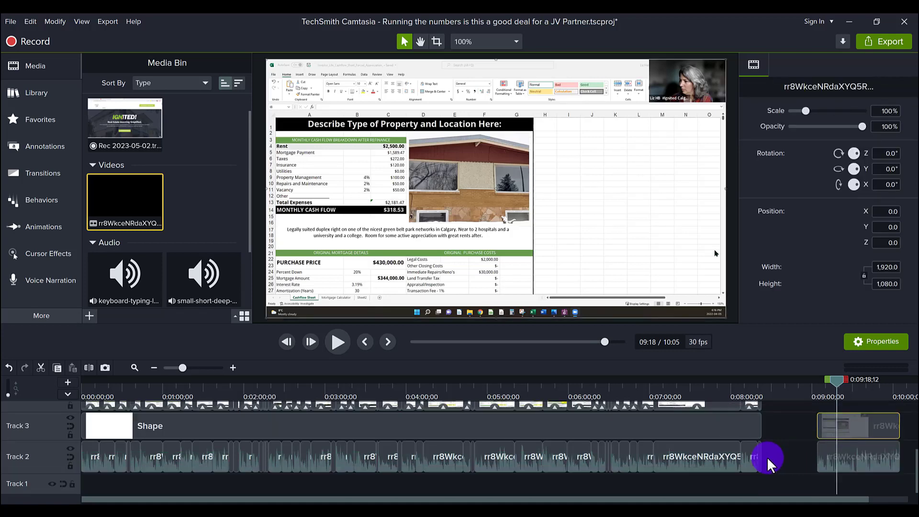
Examine what Tracks 5 and 4 each contribute to the edited layout around 0:52 by toggling their visibility
scroll(766, 461, up, 2)
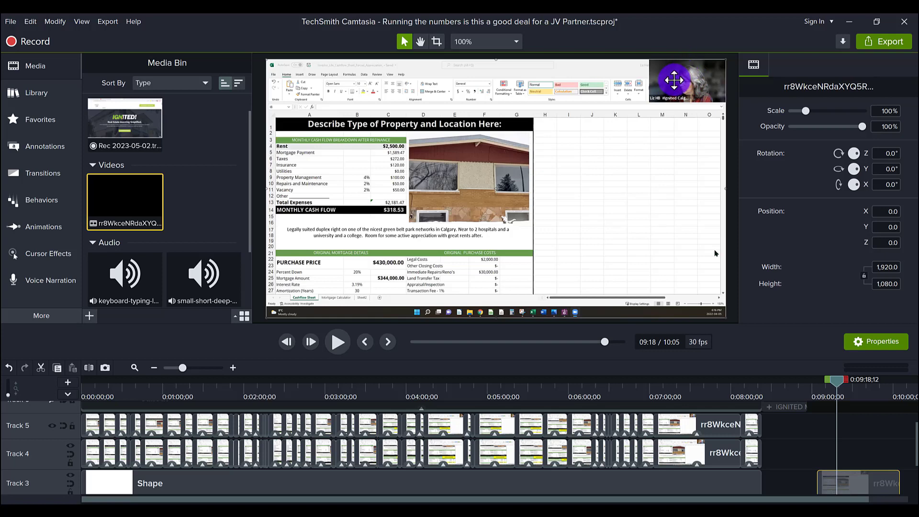
click(132, 391)
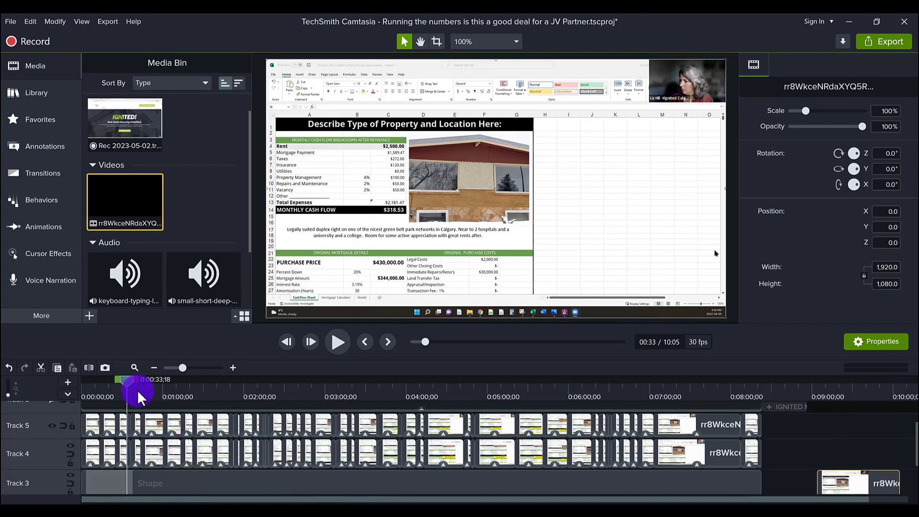
click(151, 383)
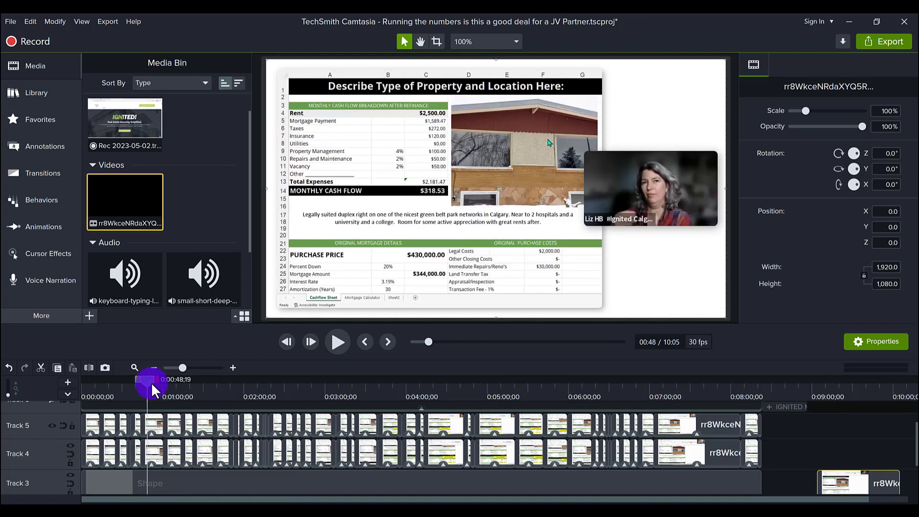
click(52, 425)
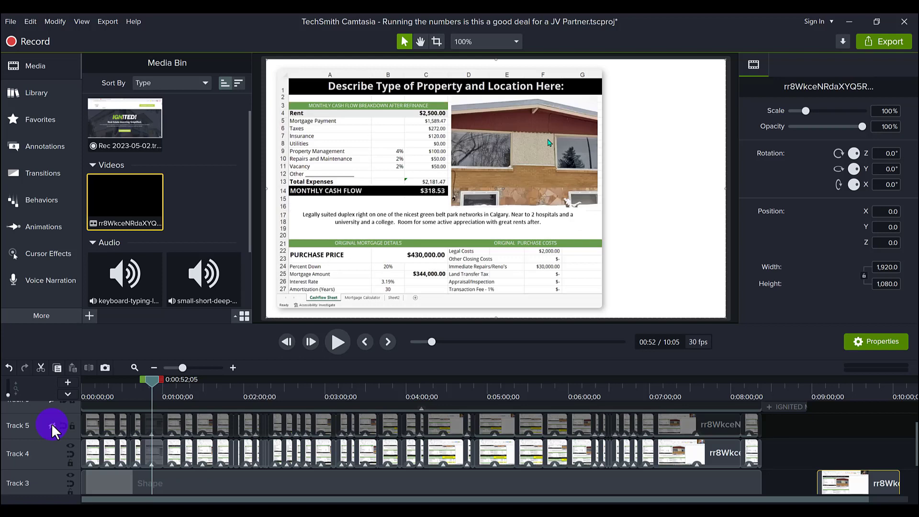
click(51, 425)
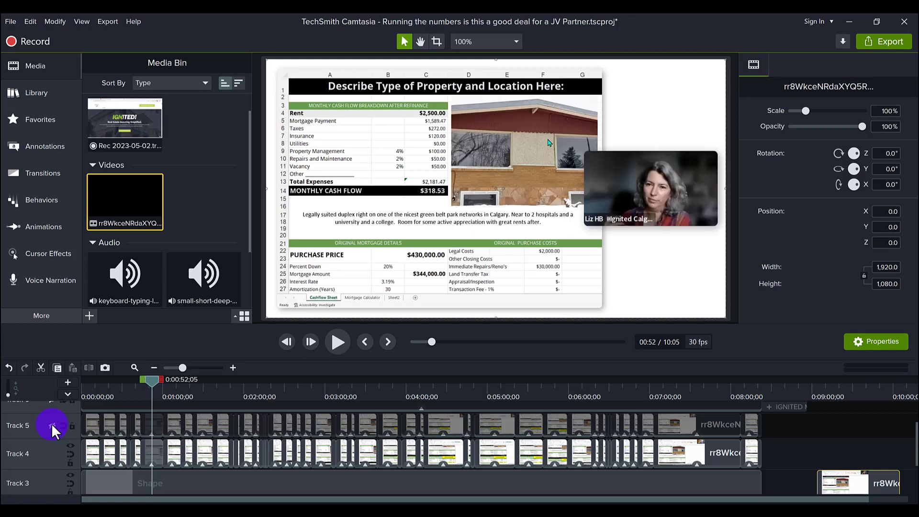
click(68, 446)
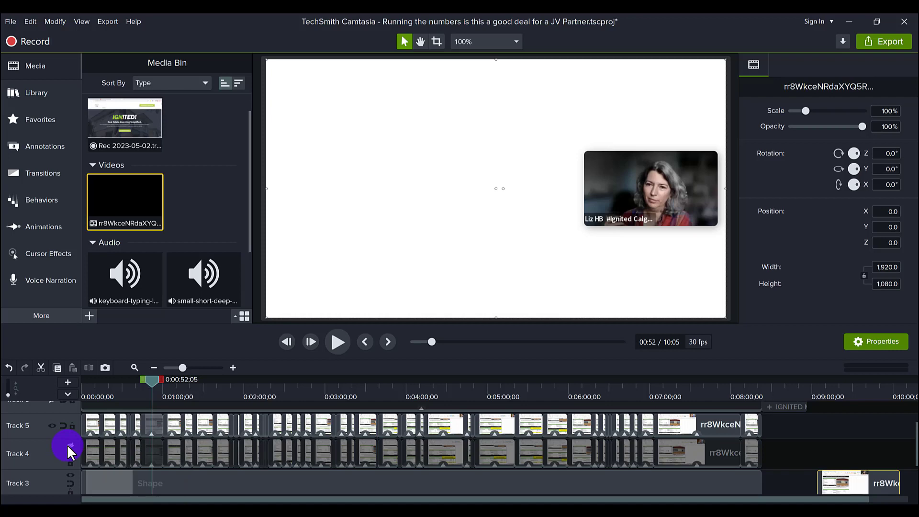
click(67, 444)
Duplicate the unedited video clip from Track 3 and place the copy on Track 4, starting at about 9:17
click(861, 390)
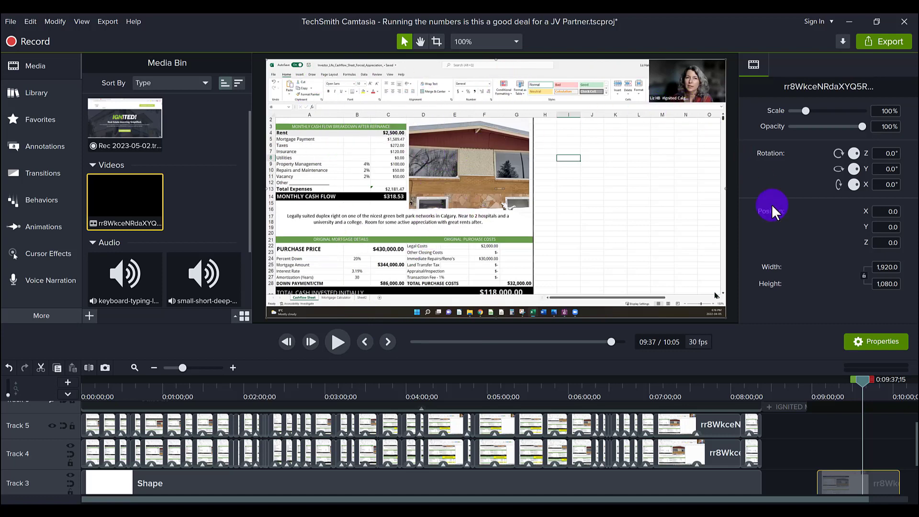
scroll(859, 415, down, 2)
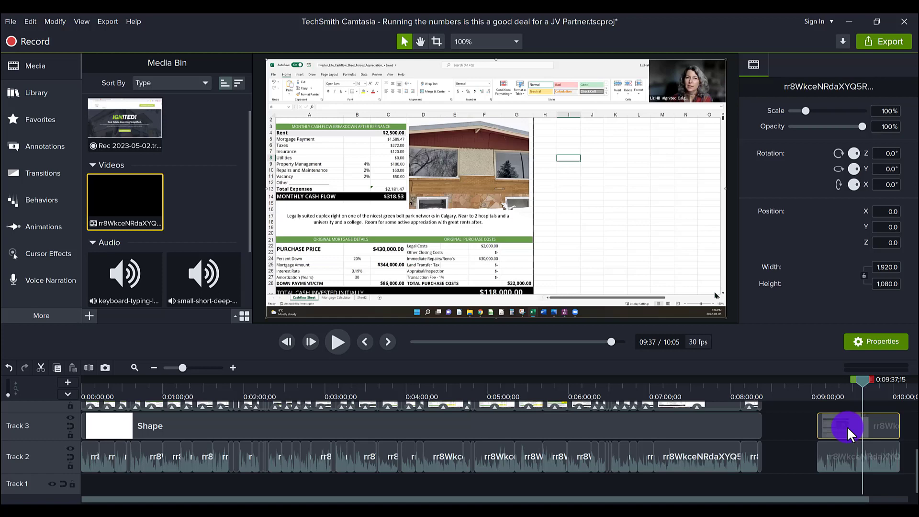
right_click(847, 426)
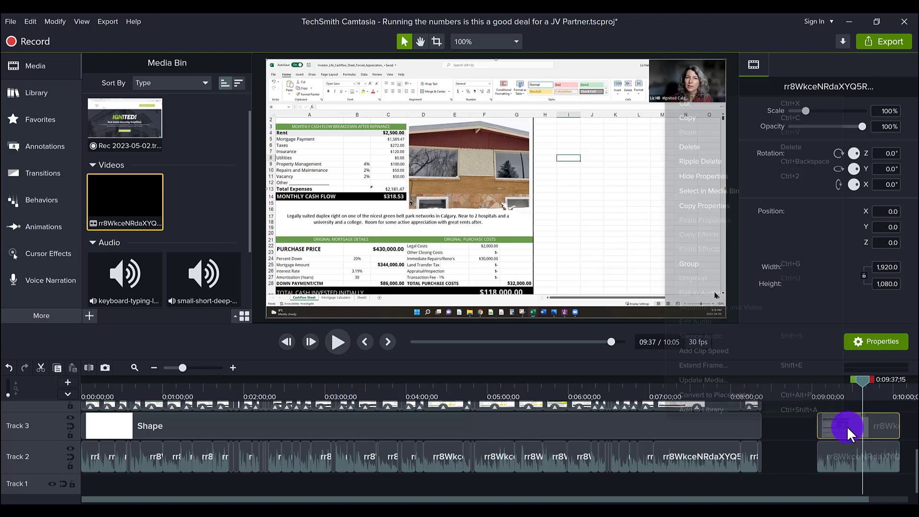
click(722, 122)
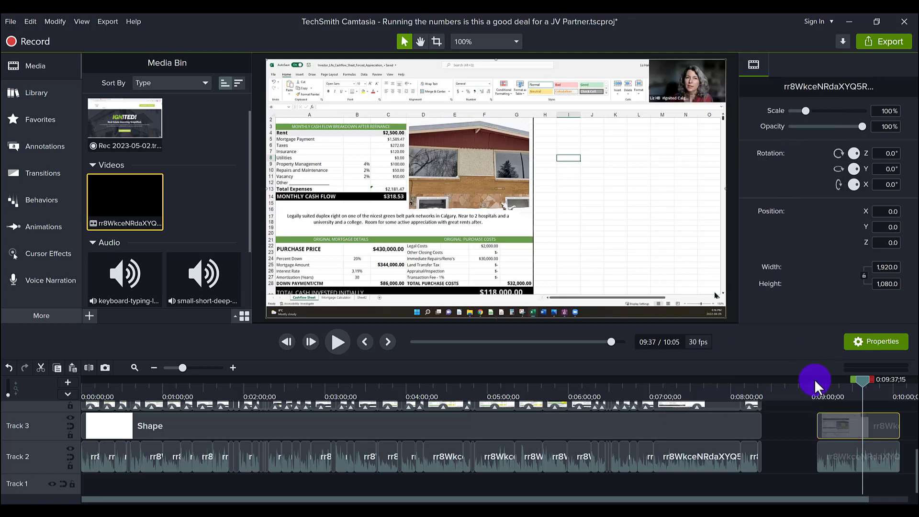
right_click(826, 406)
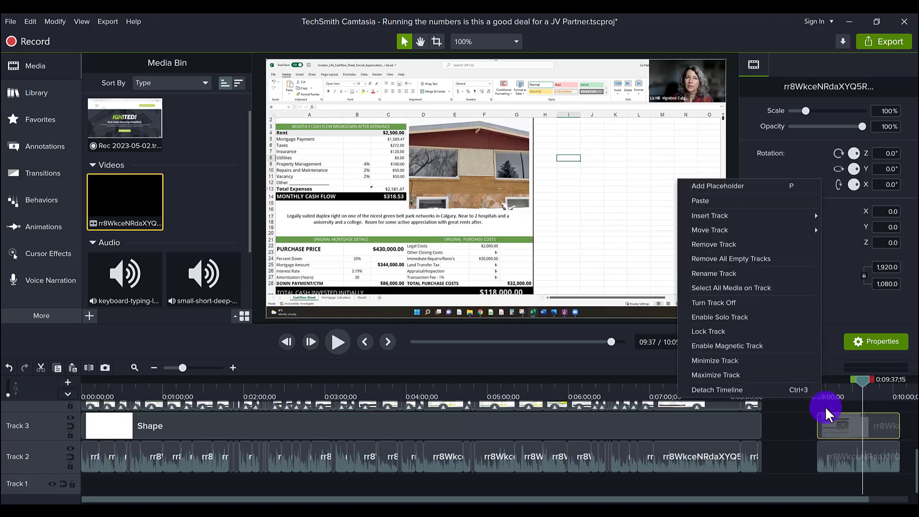
click(757, 206)
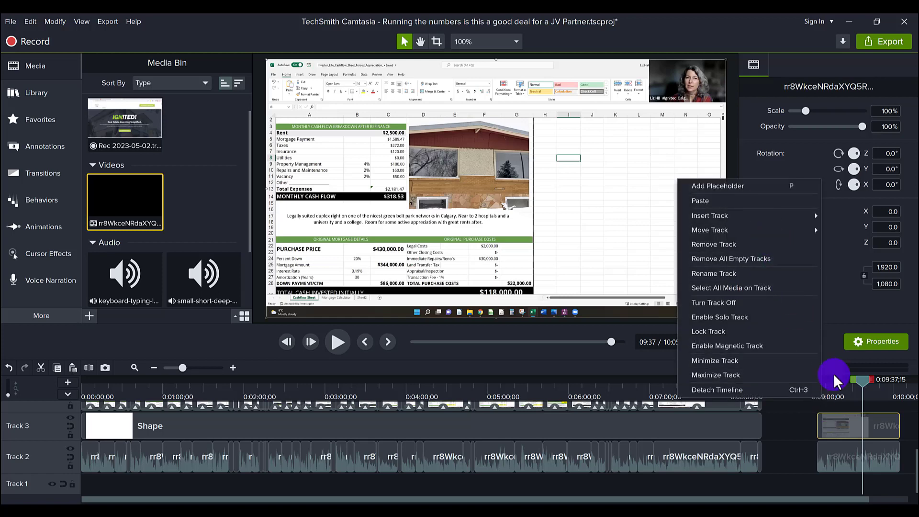
drag(855, 452, 838, 454)
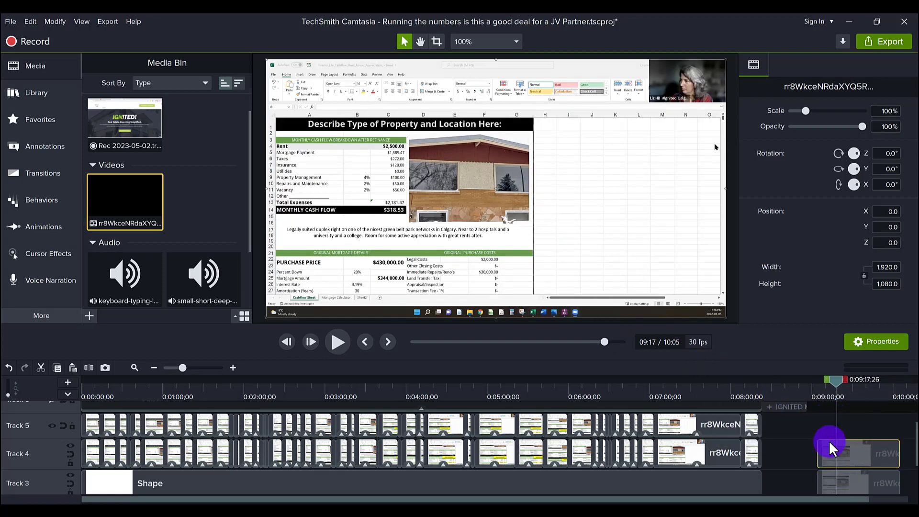
drag(853, 445, 866, 447)
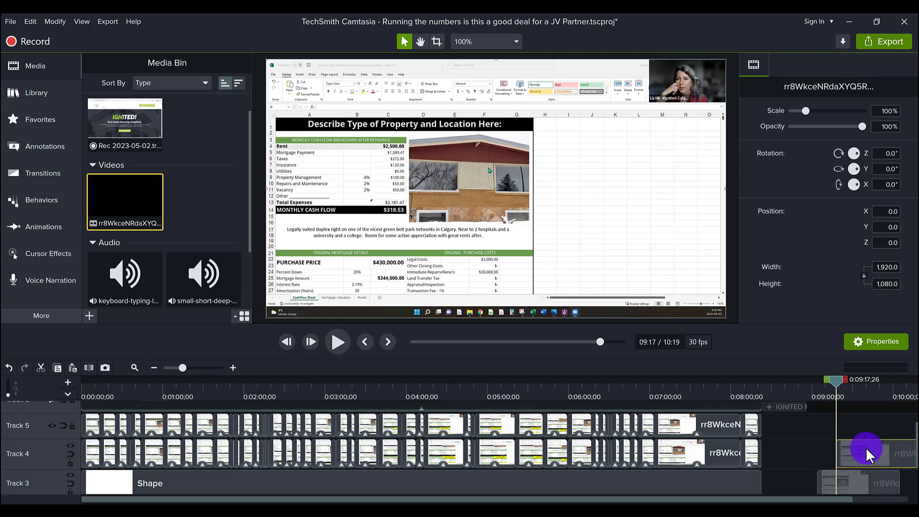
Crop the unedited Track 3 clip on its right to the spreadsheet's edge and on top to the column headers, about 1,112 by 872
click(857, 475)
click(825, 393)
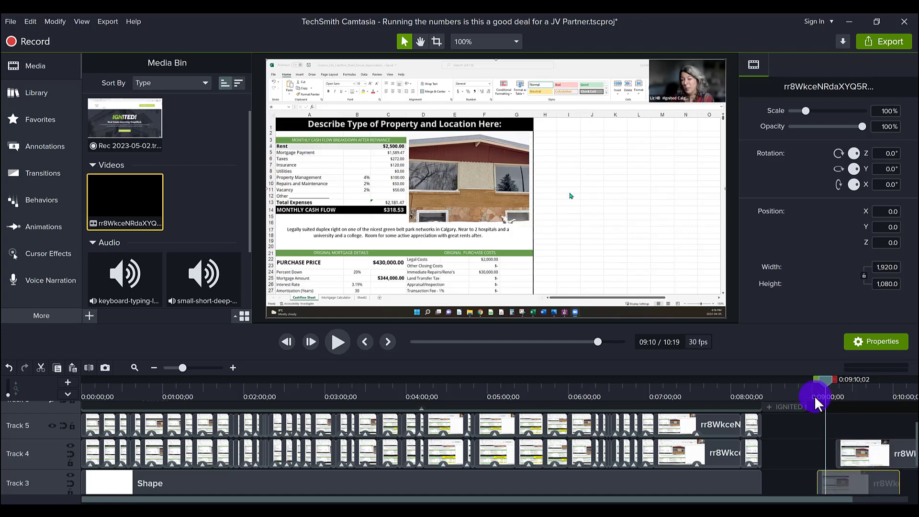
click(438, 41)
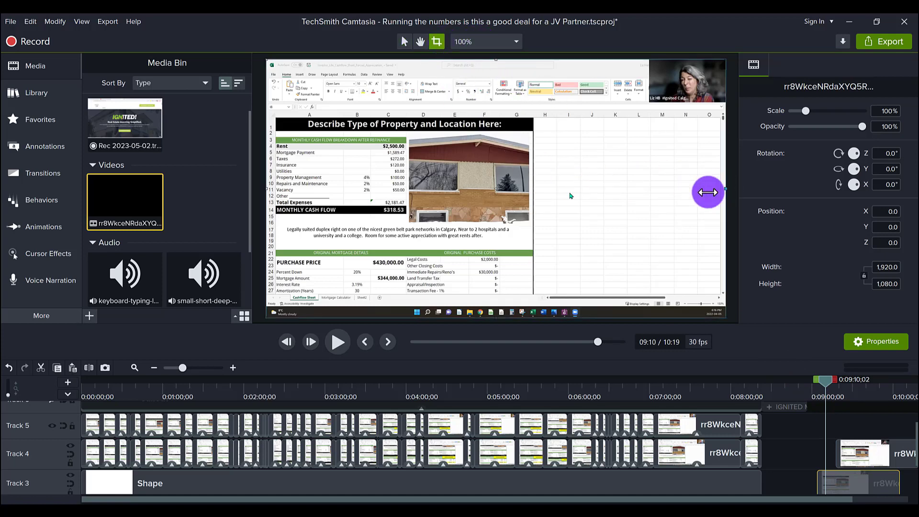
drag(708, 192, 532, 208)
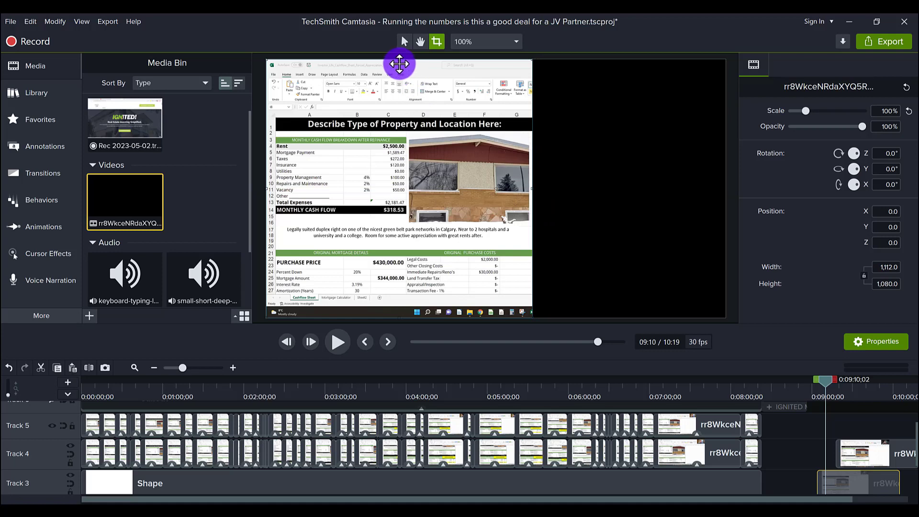
drag(397, 60, 383, 109)
Crop the row numbers and the taskbar off the Track 3 spreadsheet clip, leaving it about 1,071 by 822
click(370, 399)
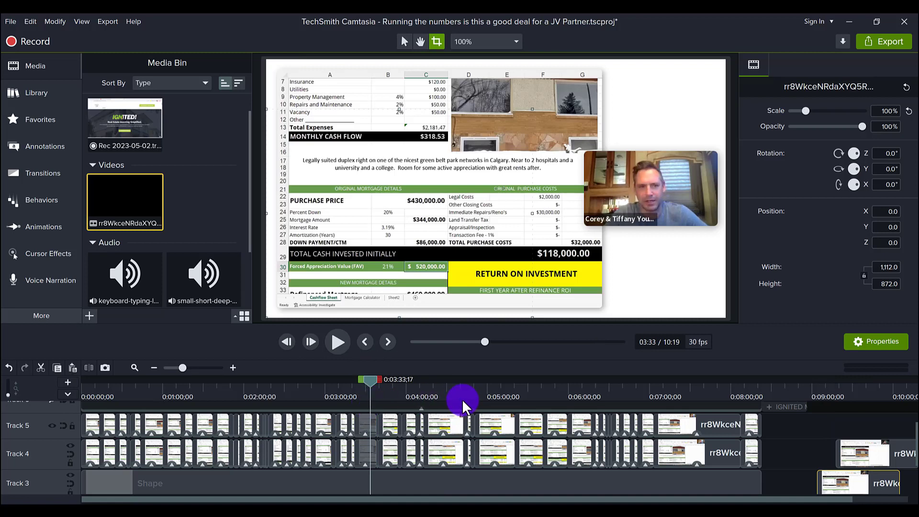
click(475, 398)
click(821, 397)
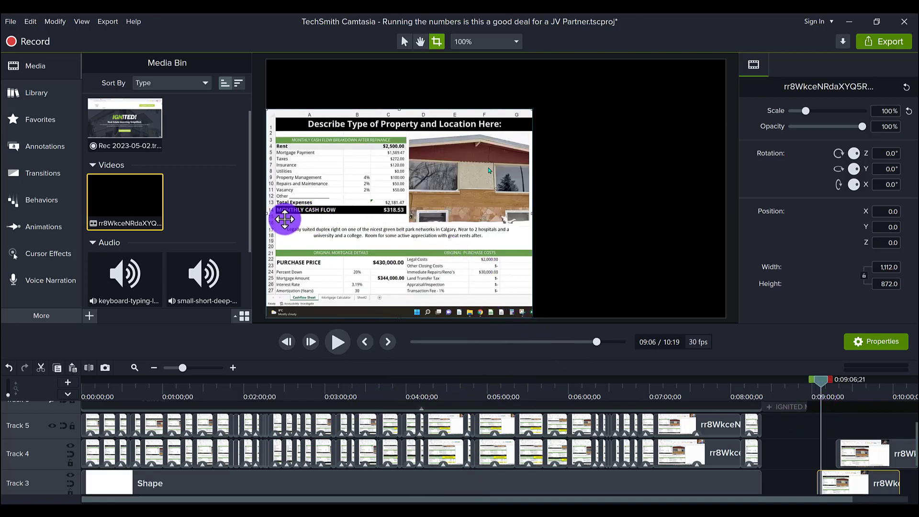
drag(267, 214, 277, 213)
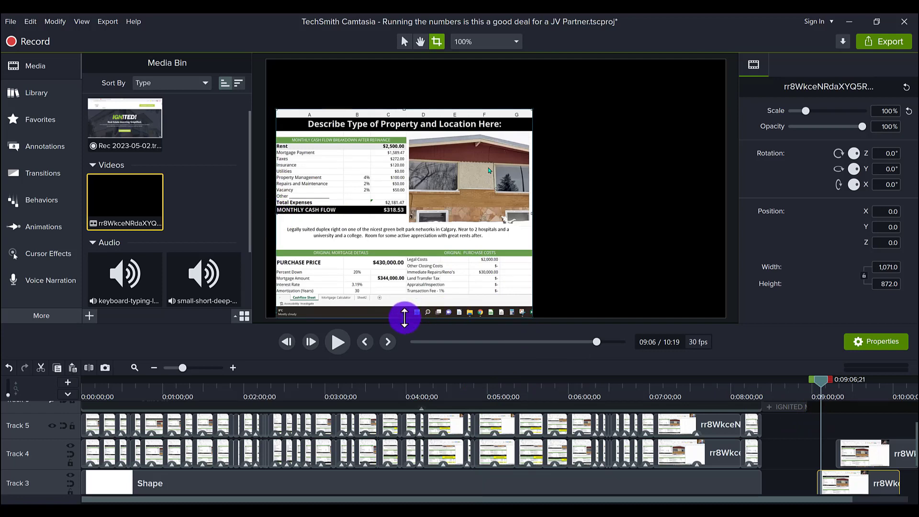
drag(405, 318, 405, 312)
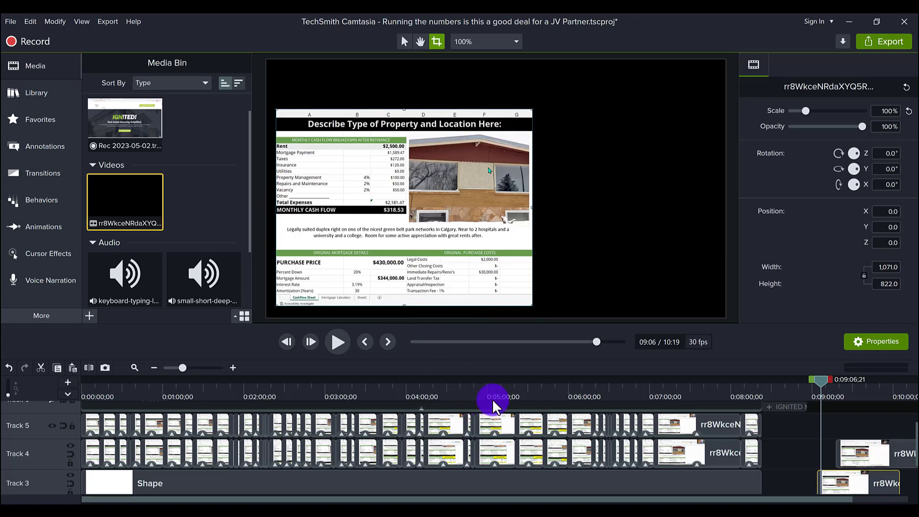
Enlarge the cropped spreadsheet clip to about 119.9% and position it at about X 197.8, Y 94.7 on the canvas
drag(822, 391, 822, 392)
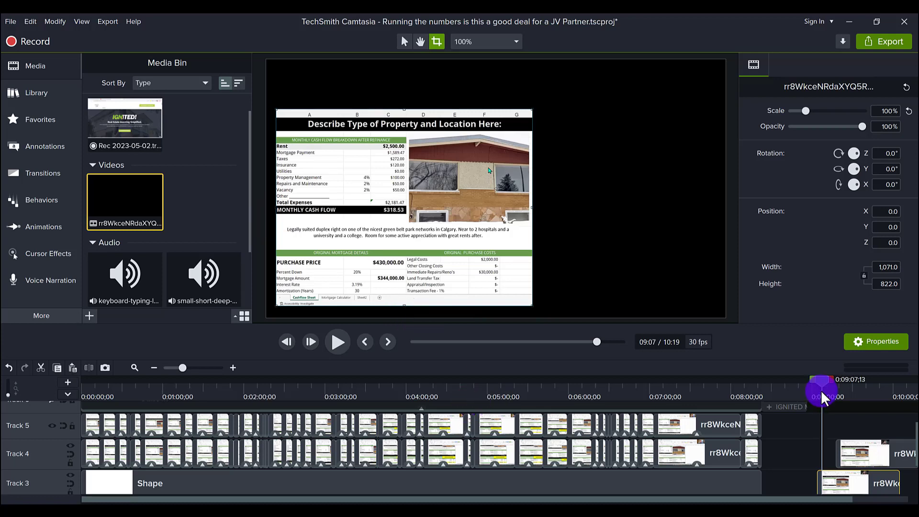
click(402, 42)
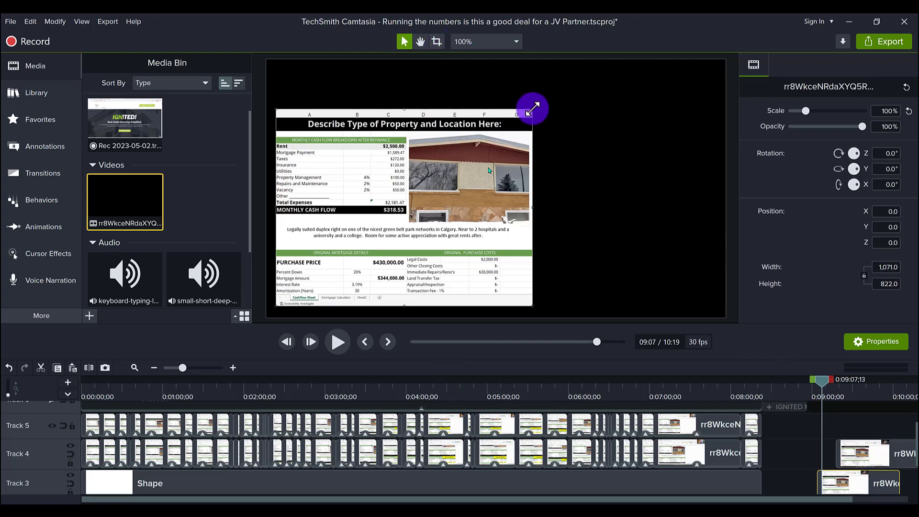
drag(532, 109, 584, 70)
drag(474, 163, 467, 179)
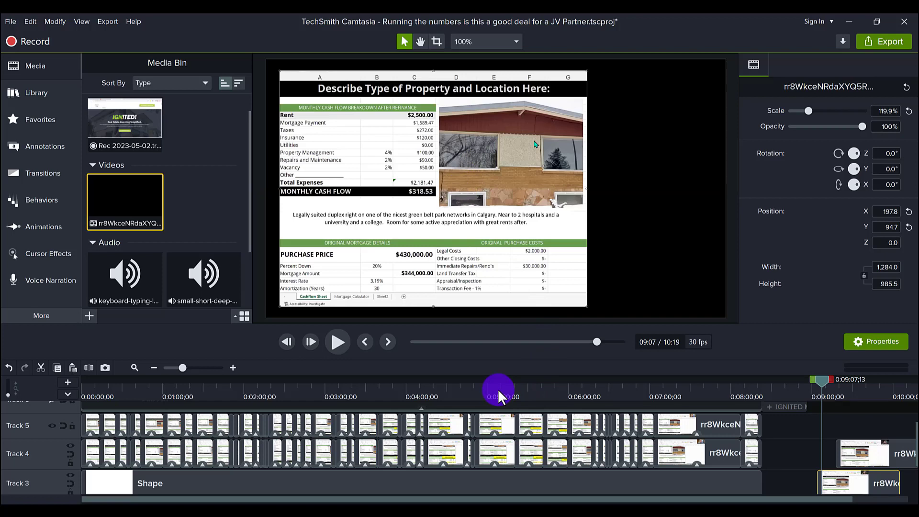
click(823, 394)
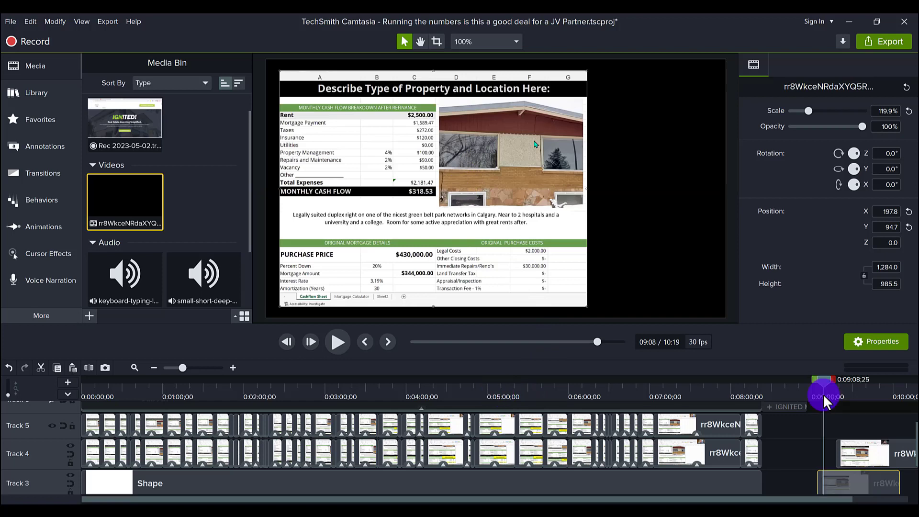
Crop the duplicate clip on Track 4 down to only the speaker's webcam thumbnail, about 316 by 180
click(907, 394)
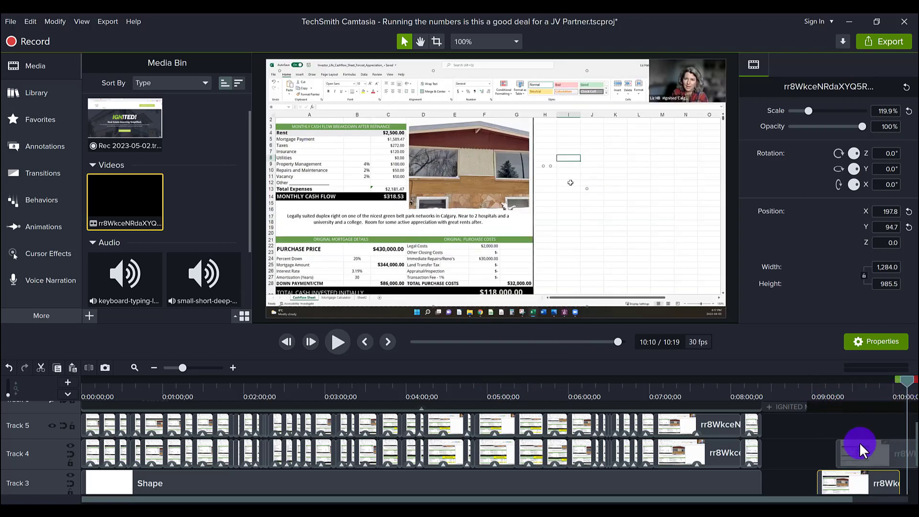
click(860, 453)
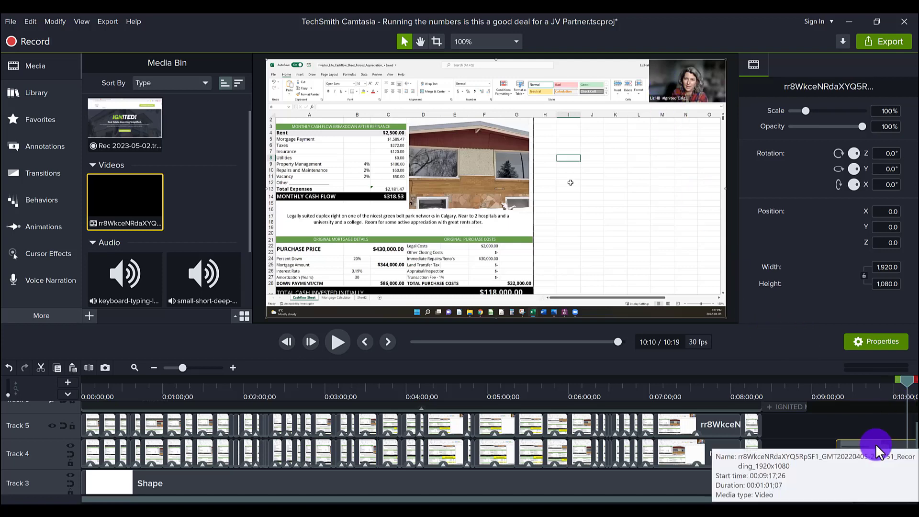
click(436, 41)
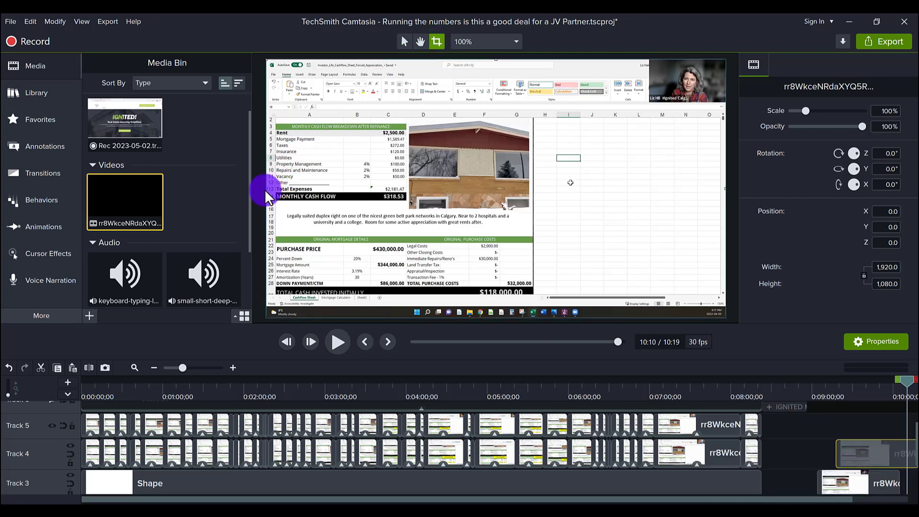
drag(265, 189, 650, 170)
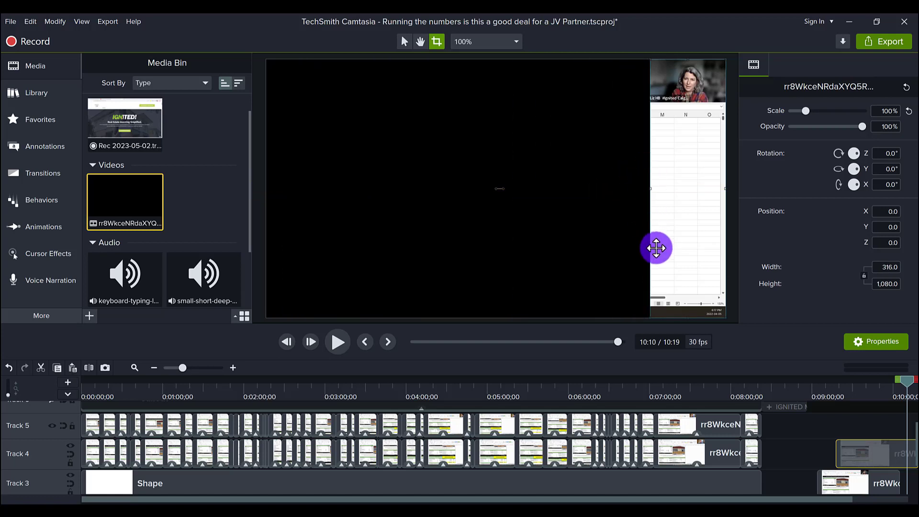
drag(688, 318, 662, 102)
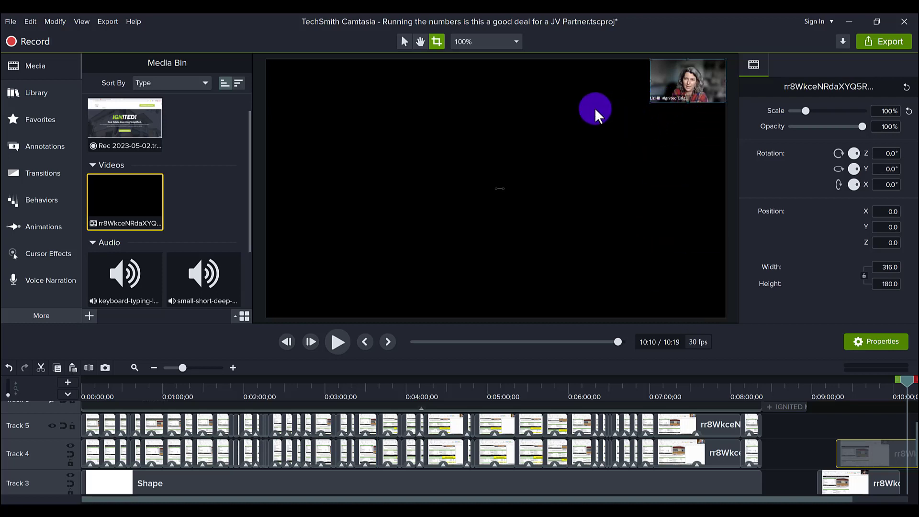
Scale the cropped speaker video up to about 188%, matching the speaker size in the edited layout
click(404, 41)
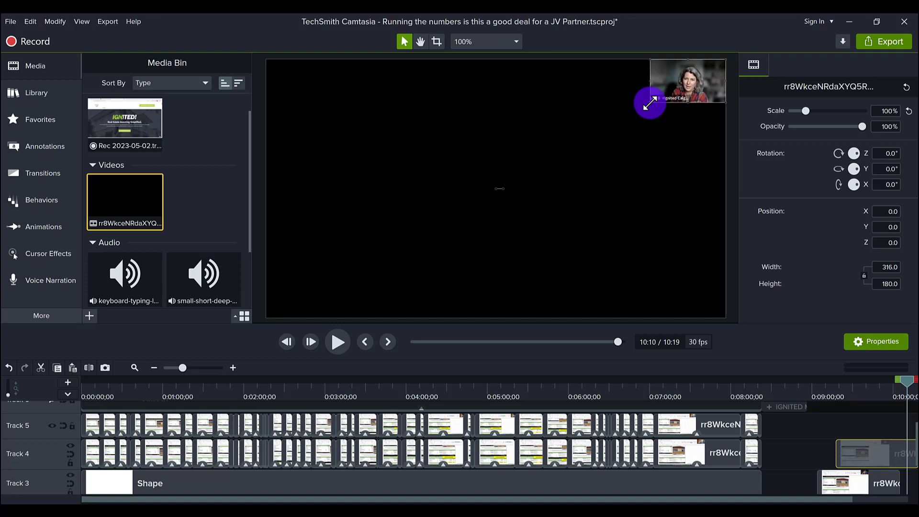
click(634, 109)
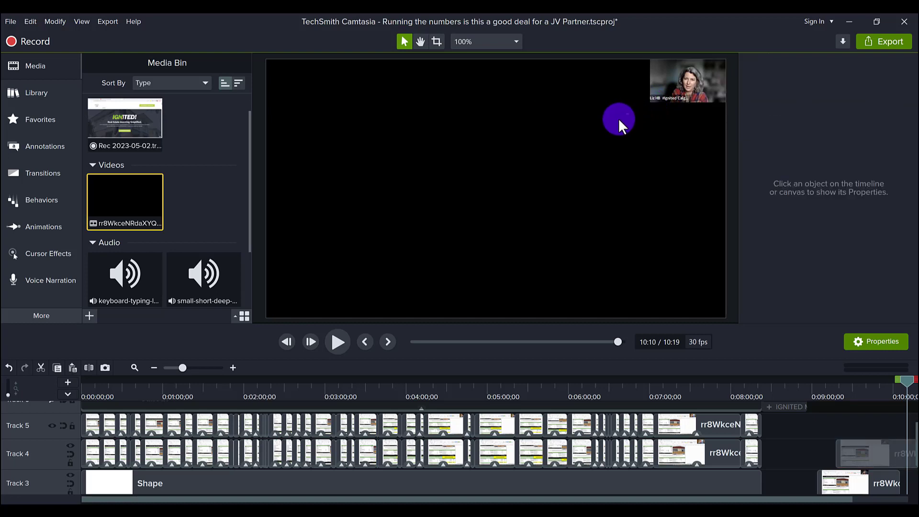
click(665, 91)
drag(650, 100, 573, 145)
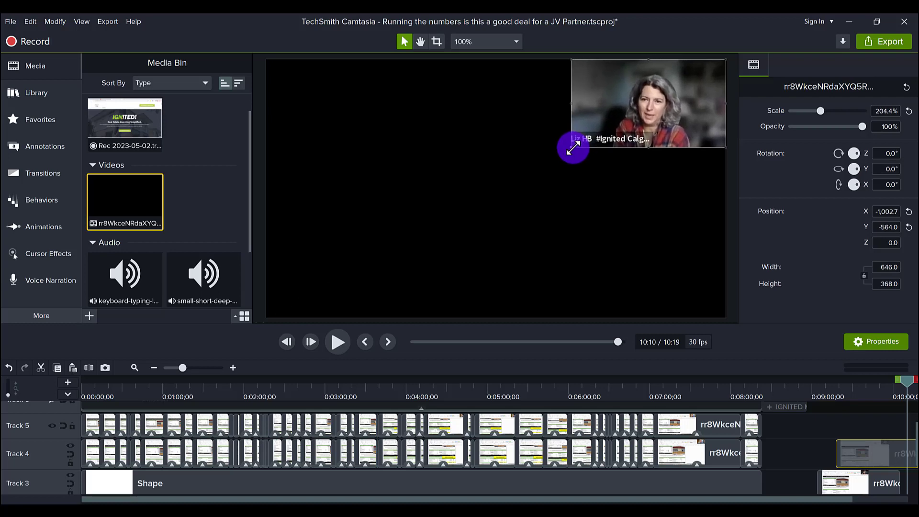
click(676, 389)
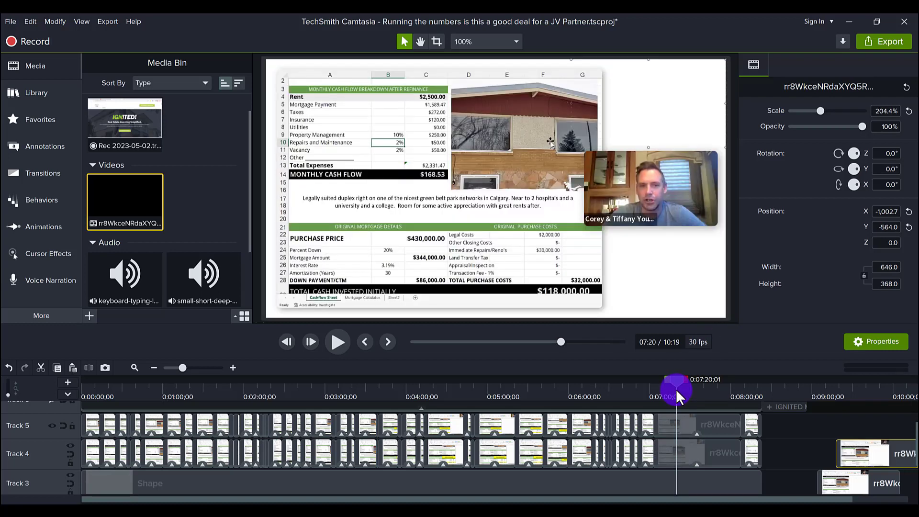
click(905, 389)
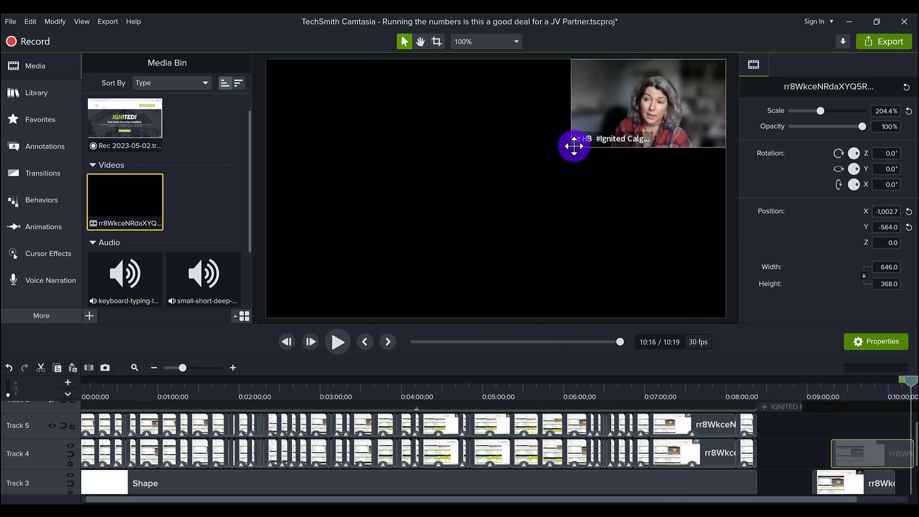
drag(571, 147, 584, 138)
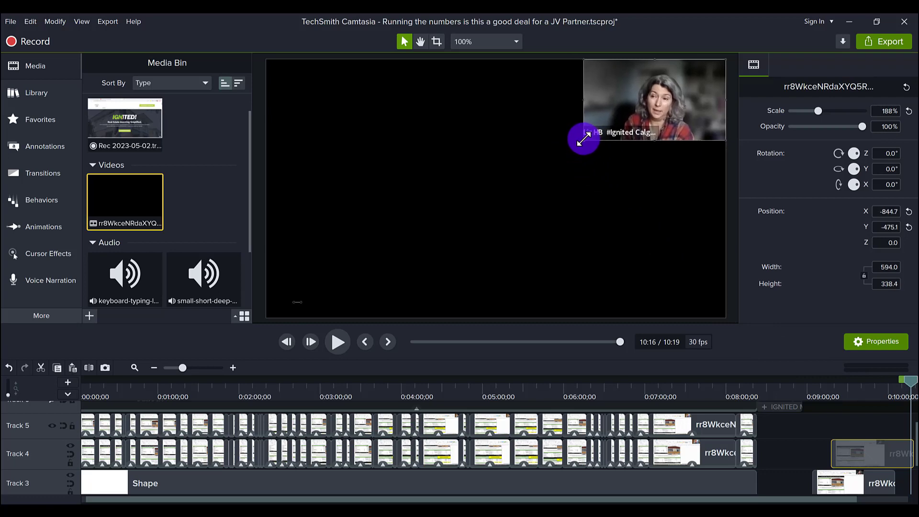
Move the speaker video down over the spreadsheet's right edge and align its Track 4 clip with the start of the Track 3 clip
click(849, 387)
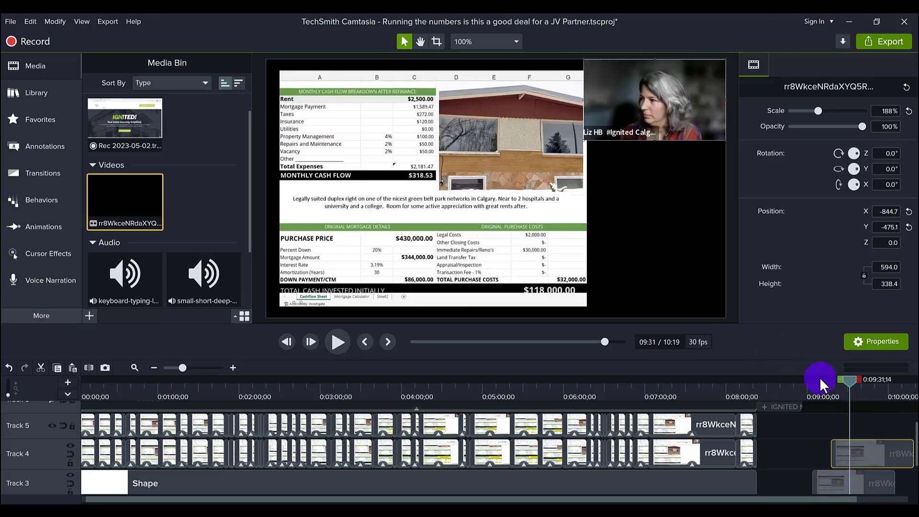
drag(634, 133, 626, 198)
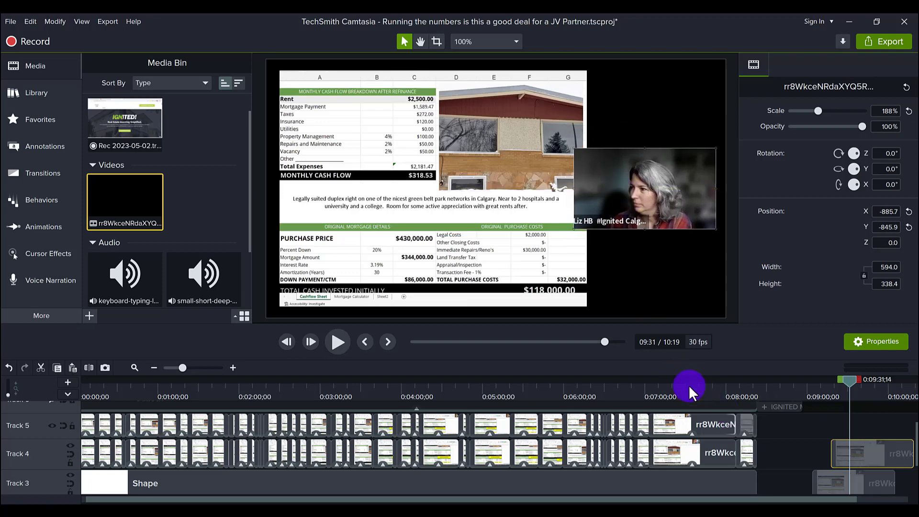
drag(865, 453, 846, 457)
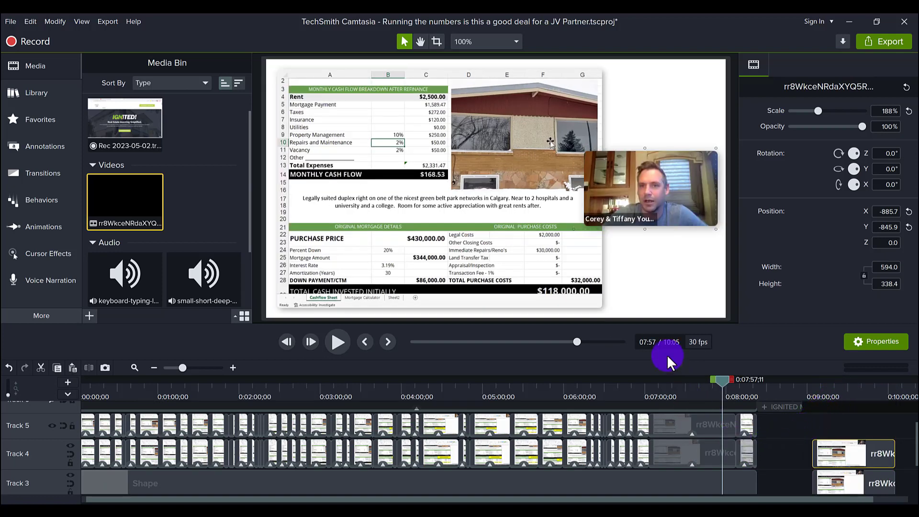
click(835, 389)
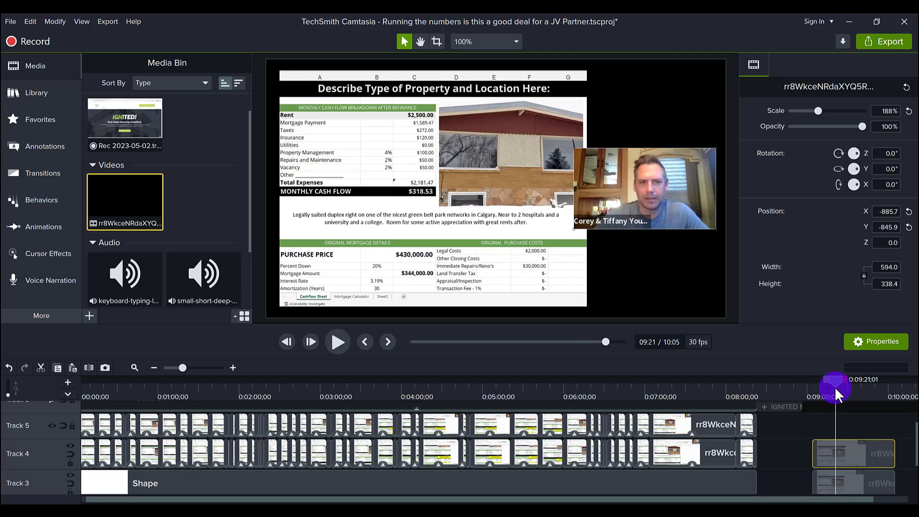
Add a solid white rectangle shape to Track 1 as the background and stretch it to span the clips above
scroll(837, 435, down, 1)
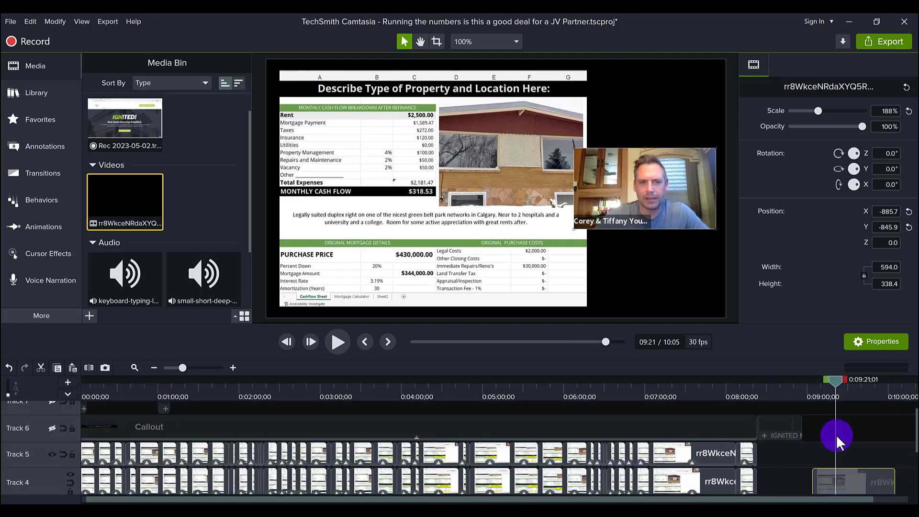
scroll(840, 438, up, 1)
scroll(870, 464, down, 2)
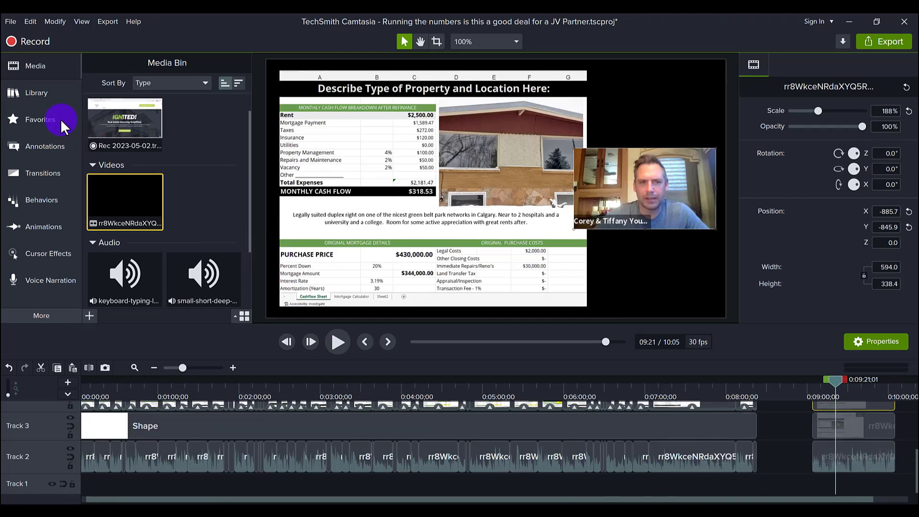
click(26, 122)
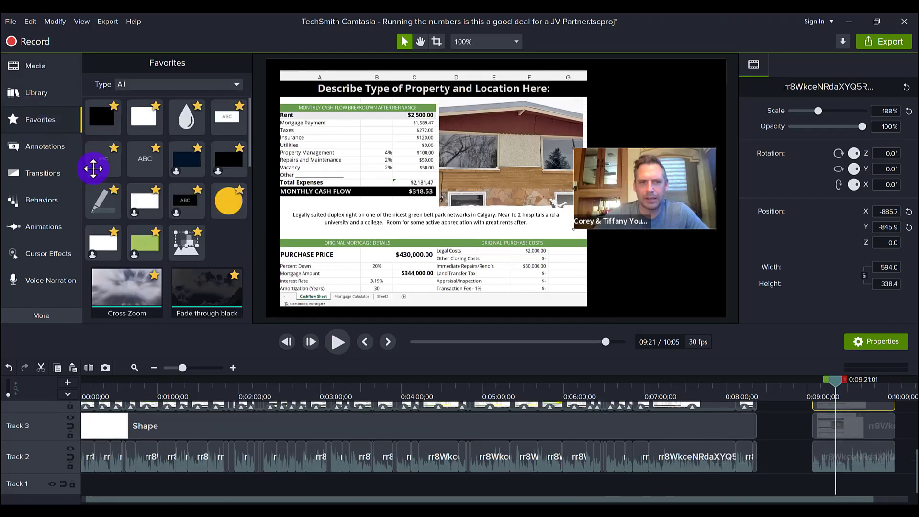
click(46, 145)
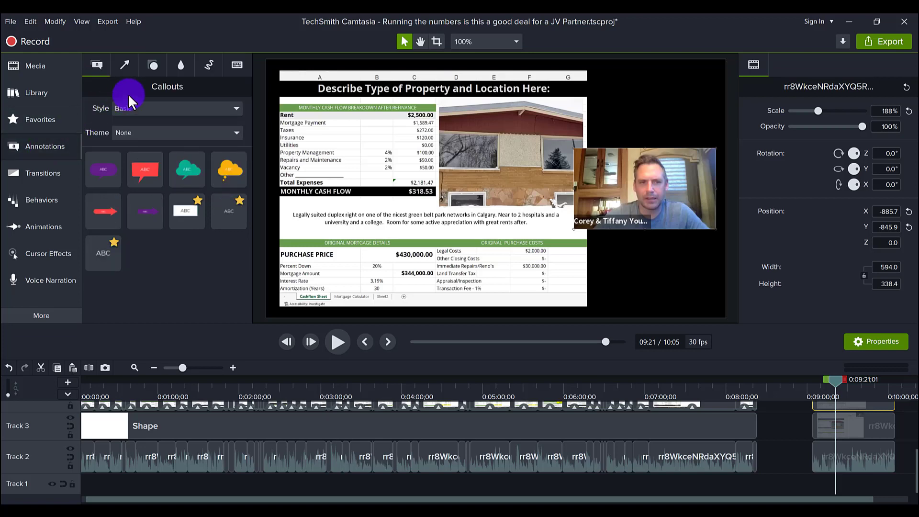
click(153, 66)
drag(235, 168, 62, 173)
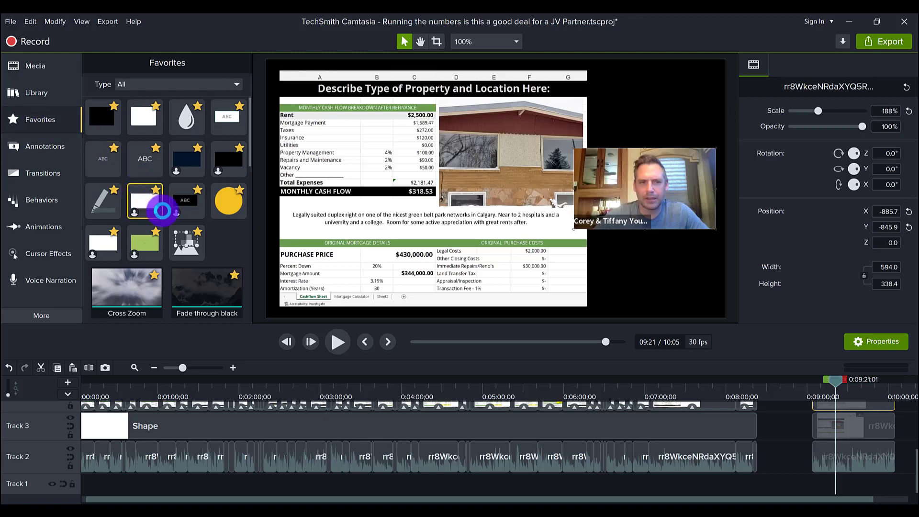
key(ctrl+a)
drag(827, 487, 897, 486)
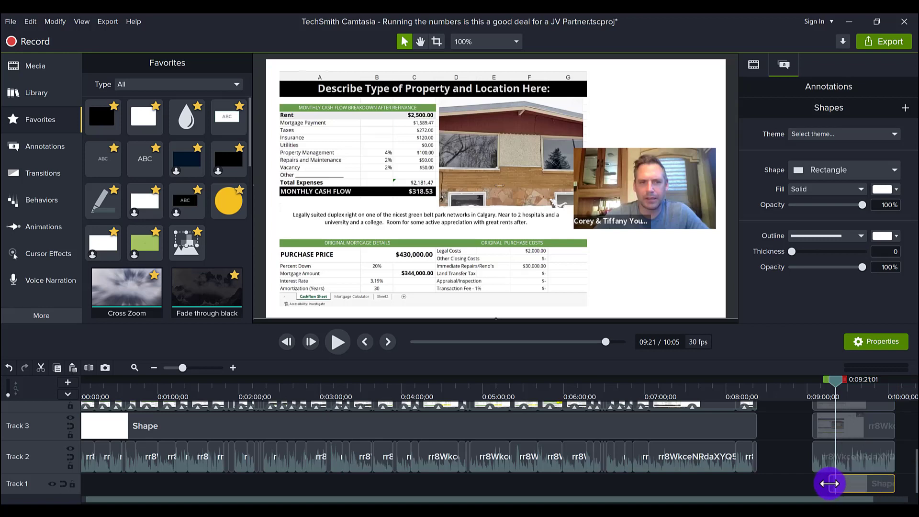
drag(830, 484, 814, 483)
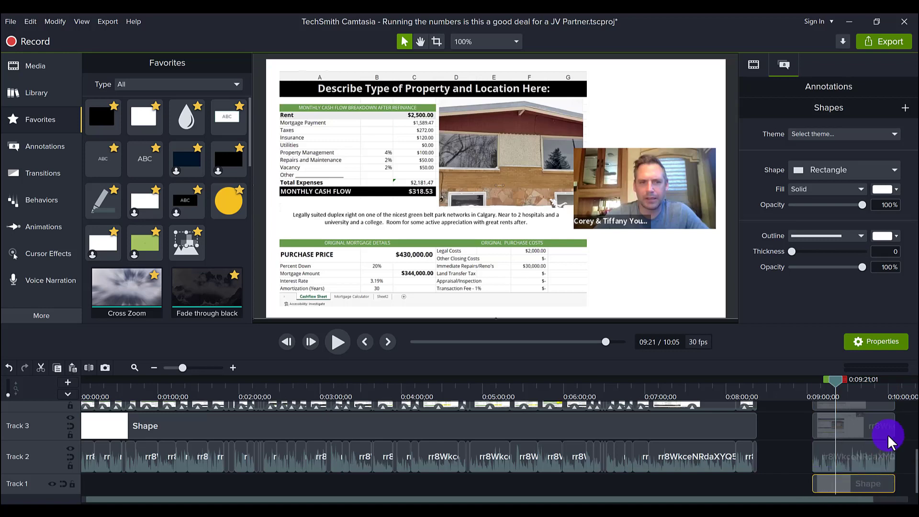
Move the speaker and spreadsheet clips up one track and the white shape from Track 1 to Track 3, above the audio
click(897, 427)
click(856, 421)
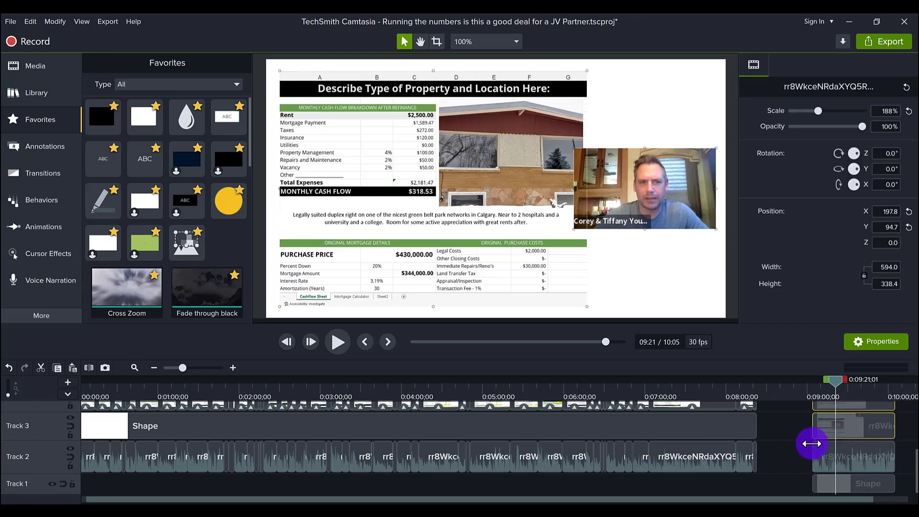
scroll(811, 442, up, 1)
scroll(812, 442, down, 1)
drag(826, 485, 826, 427)
click(855, 453)
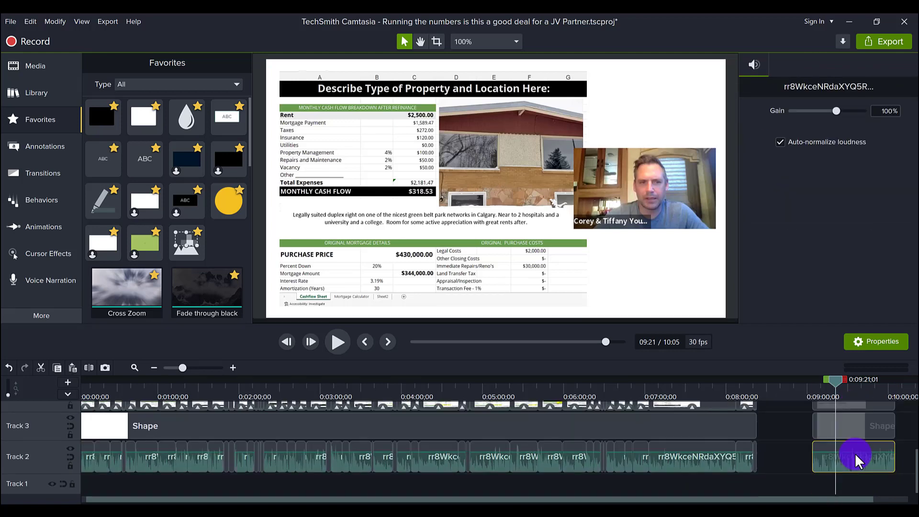
Check the rebuilt audio, white shape, spreadsheet and speaker clips on Tracks 2 to 5 against the edited layout at about 07:21
scroll(855, 453, up, 1)
click(849, 453)
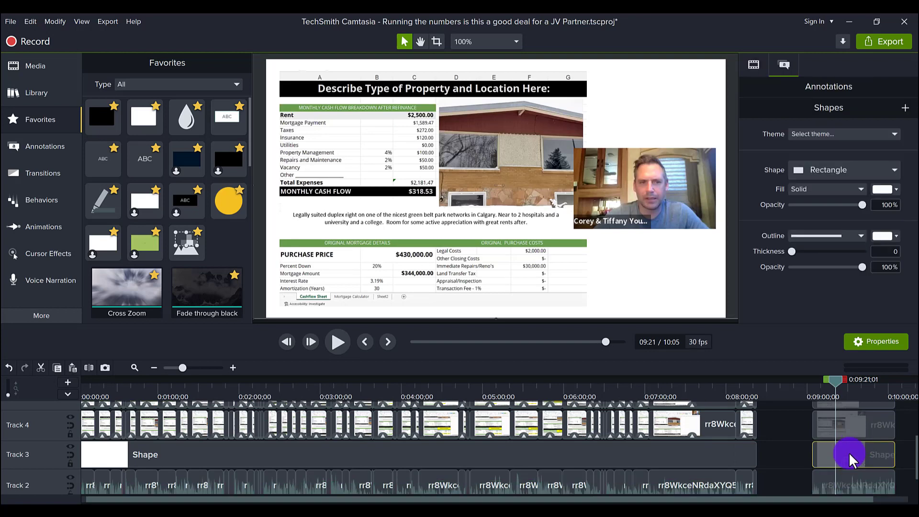
click(844, 423)
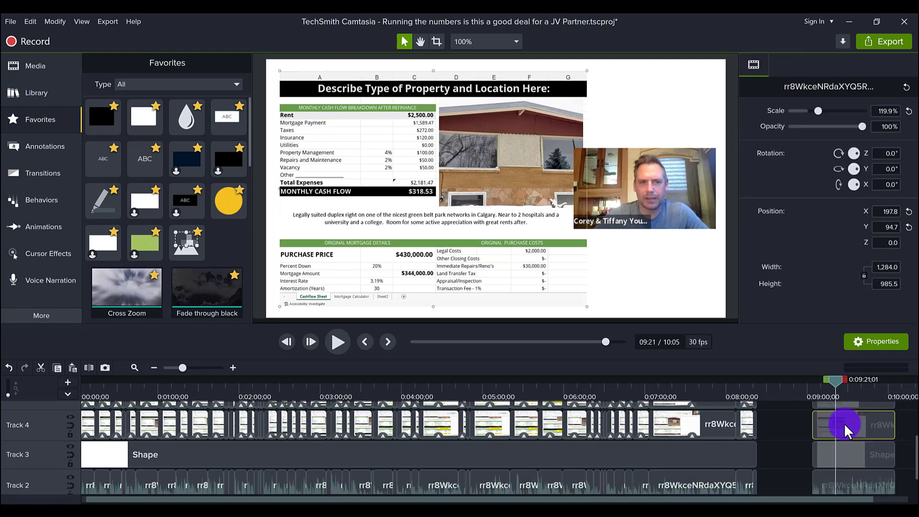
scroll(843, 423, up, 1)
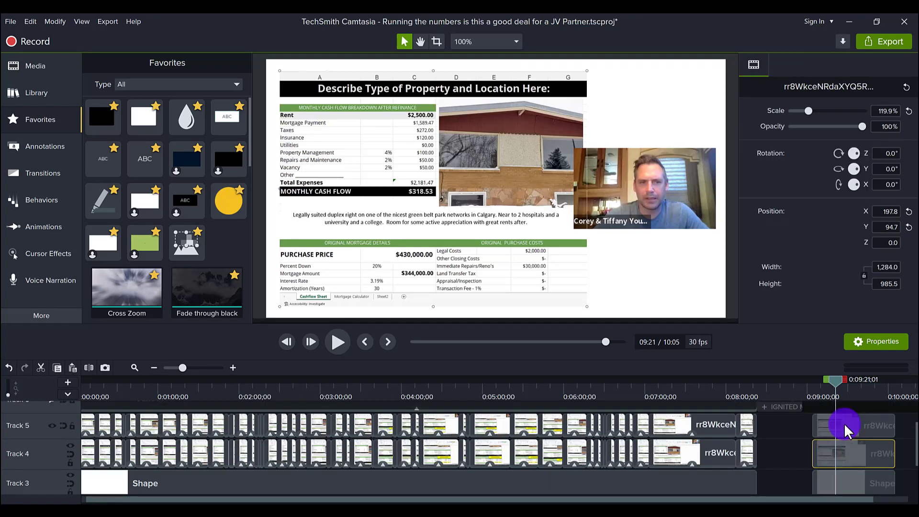
click(844, 424)
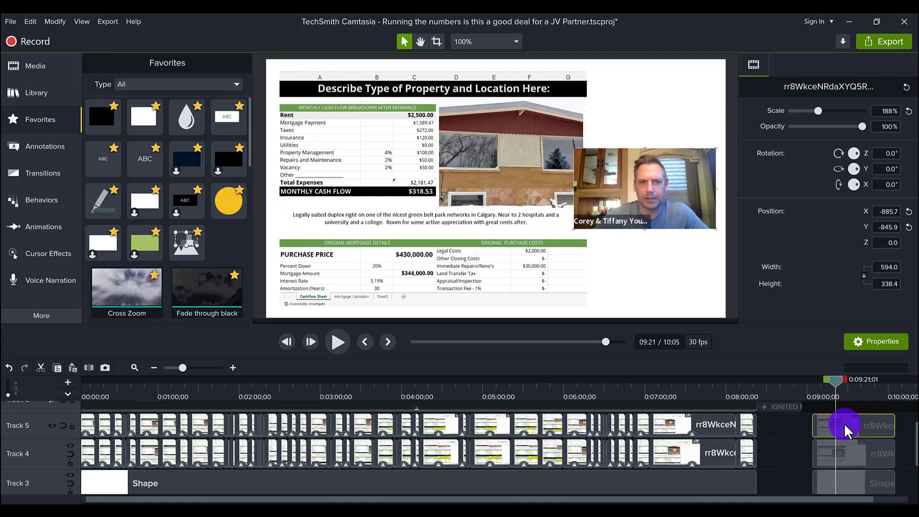
click(674, 397)
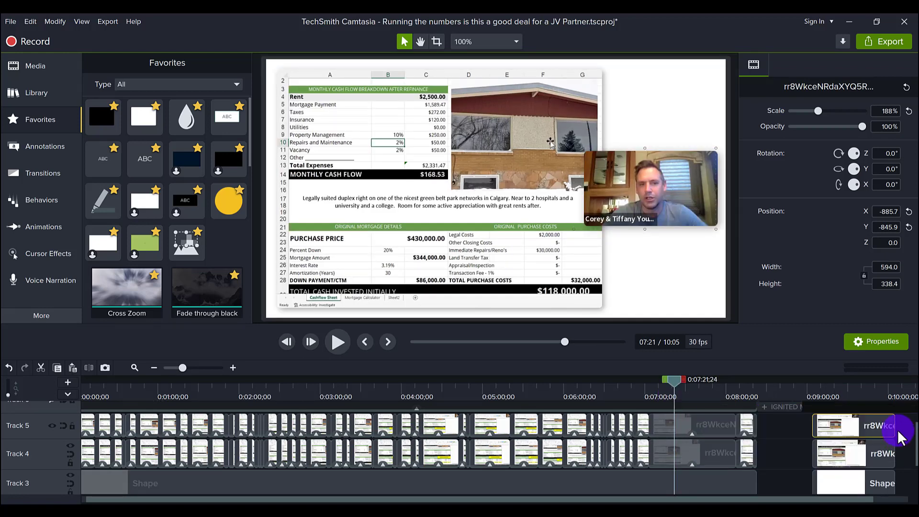
drag(899, 430, 867, 446)
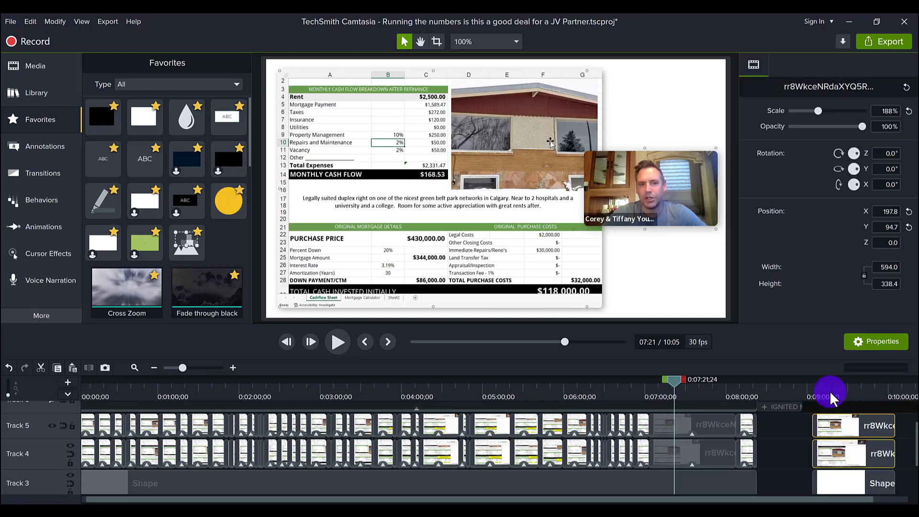
click(830, 394)
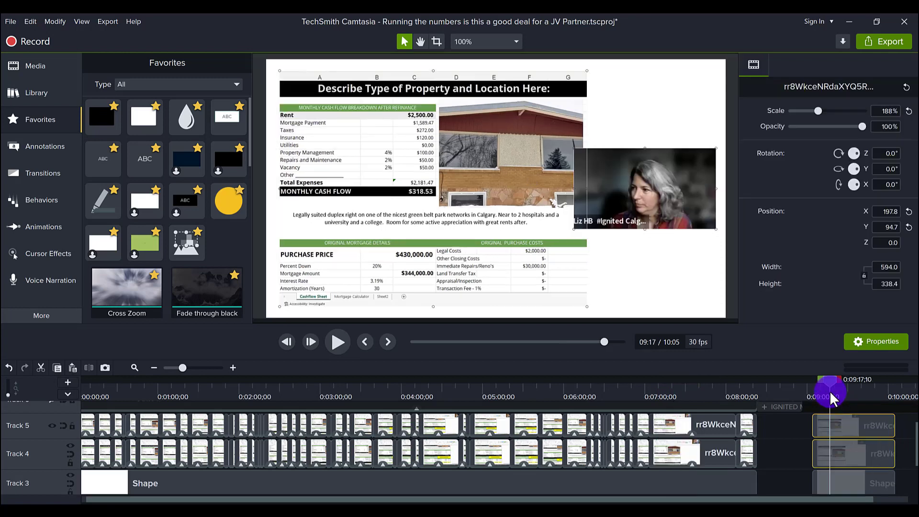
Apply Corner Rounding to the spreadsheet clip on Track 4 and, with radius 12, to the speaker clip on Track 5
click(840, 445)
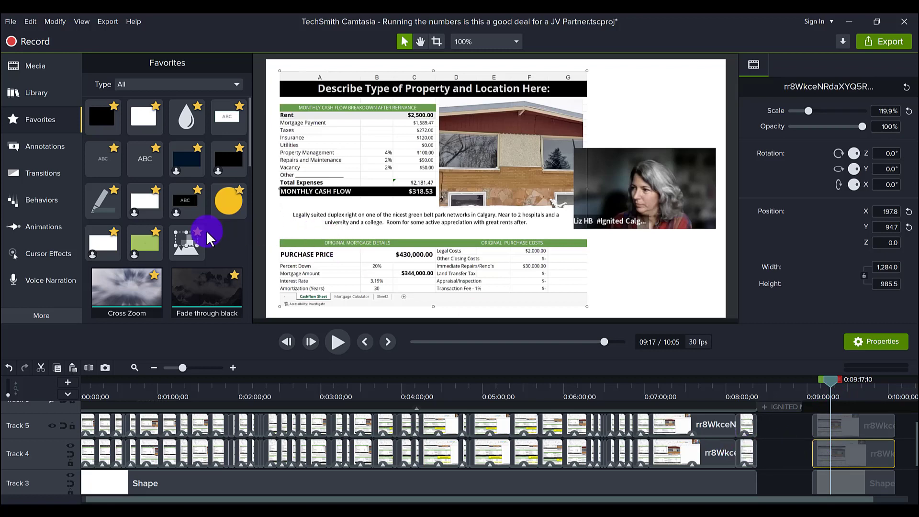
scroll(205, 231, down, 2)
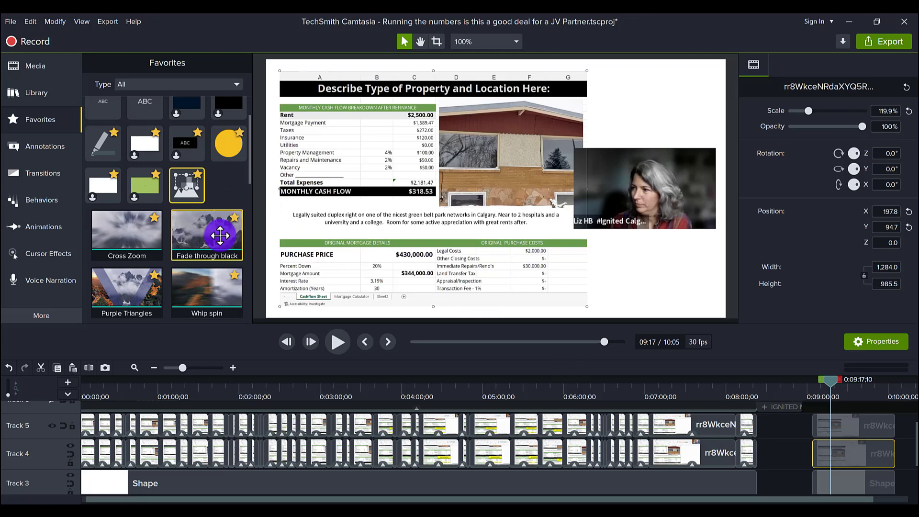
scroll(220, 235, up, 1)
scroll(219, 235, down, 1)
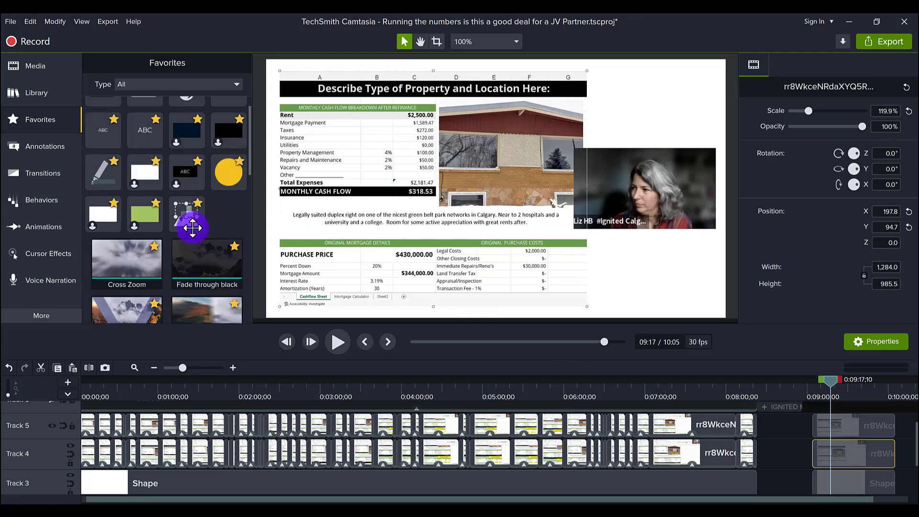
scroll(241, 199, down, 5)
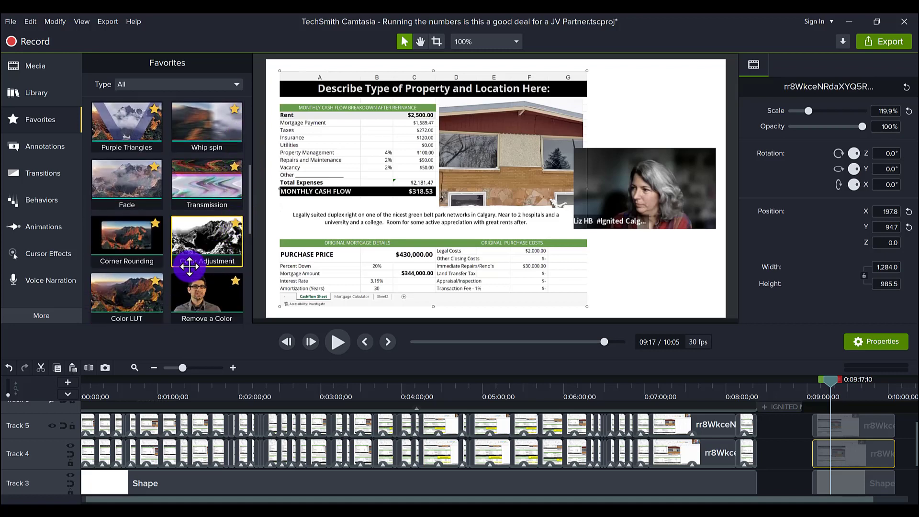
drag(121, 247, 837, 451)
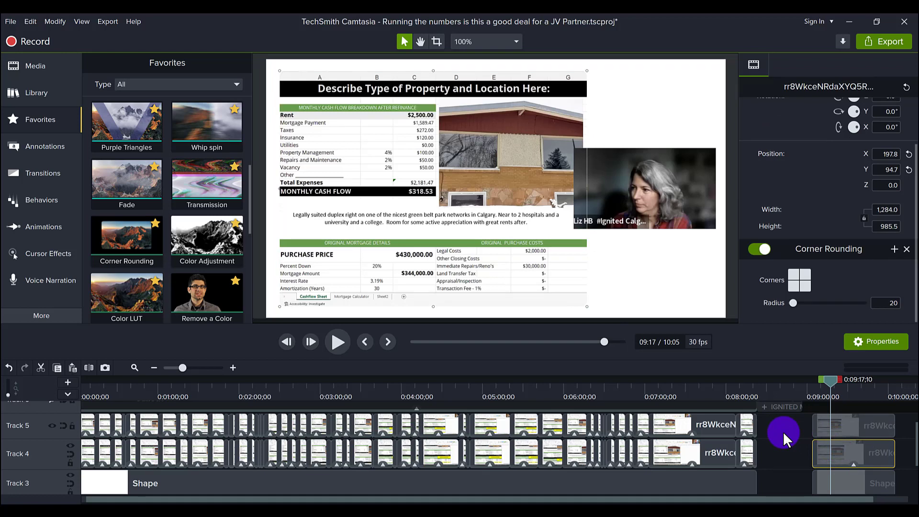
click(844, 427)
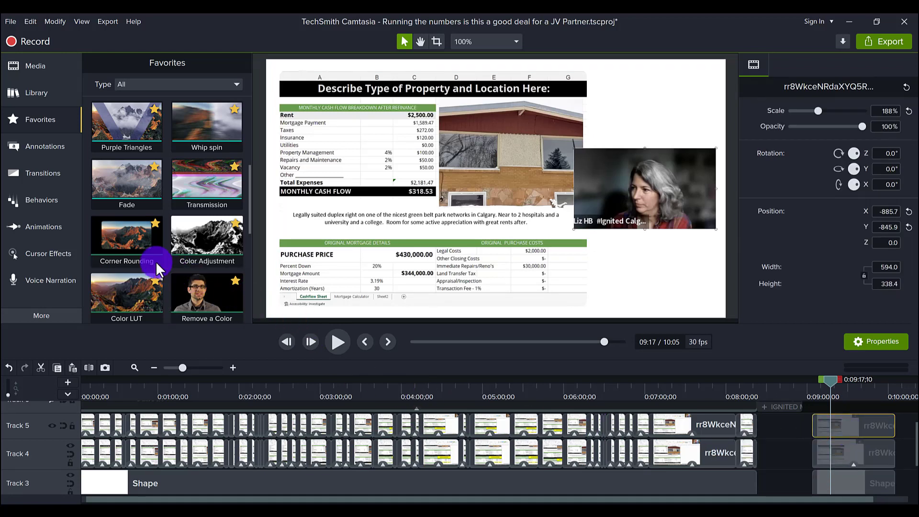
drag(154, 260, 836, 422)
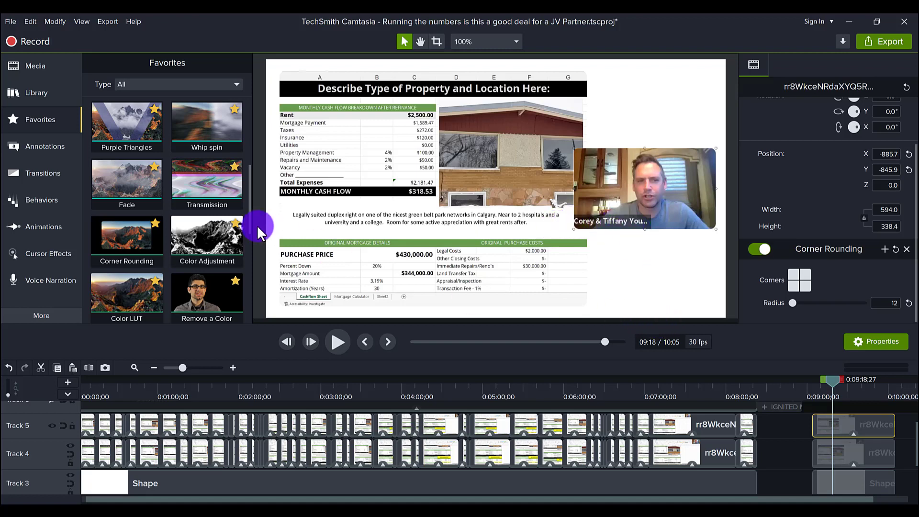
Apply a Drop Shadow to the spreadsheet clip on Track 4, and switch the effect off and on again to compare
click(241, 233)
scroll(187, 224, up, 1)
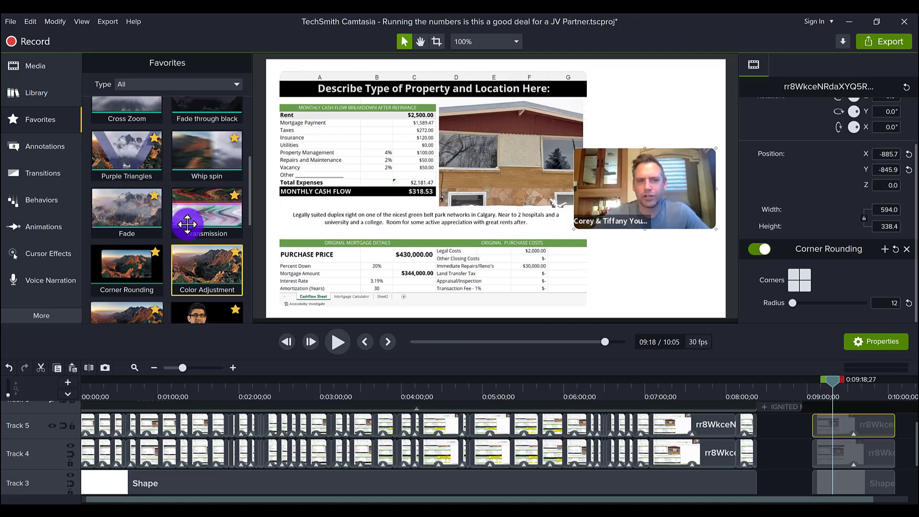
scroll(187, 224, down, 2)
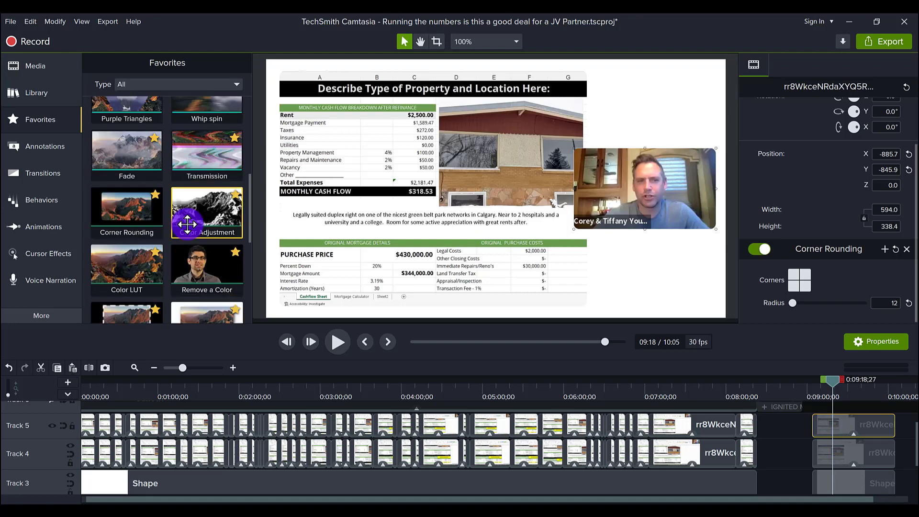
scroll(188, 224, down, 1)
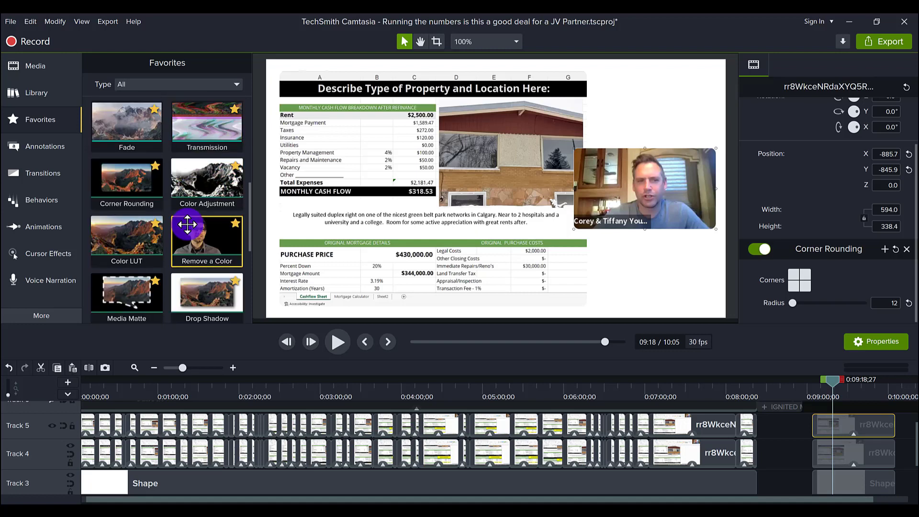
click(840, 445)
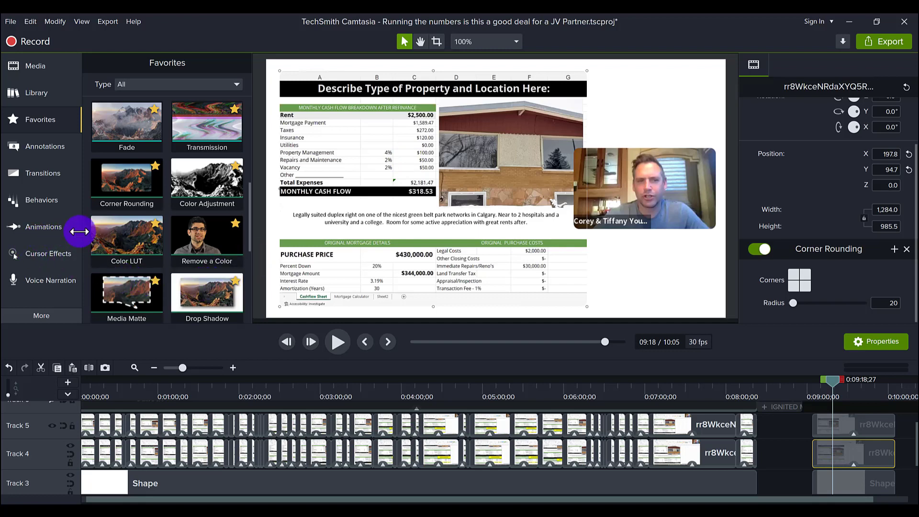
click(42, 314)
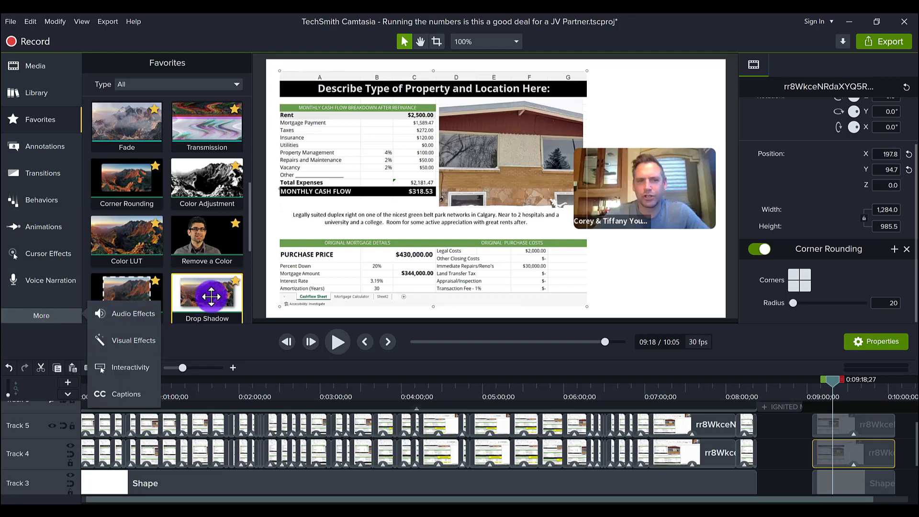
drag(203, 296, 850, 452)
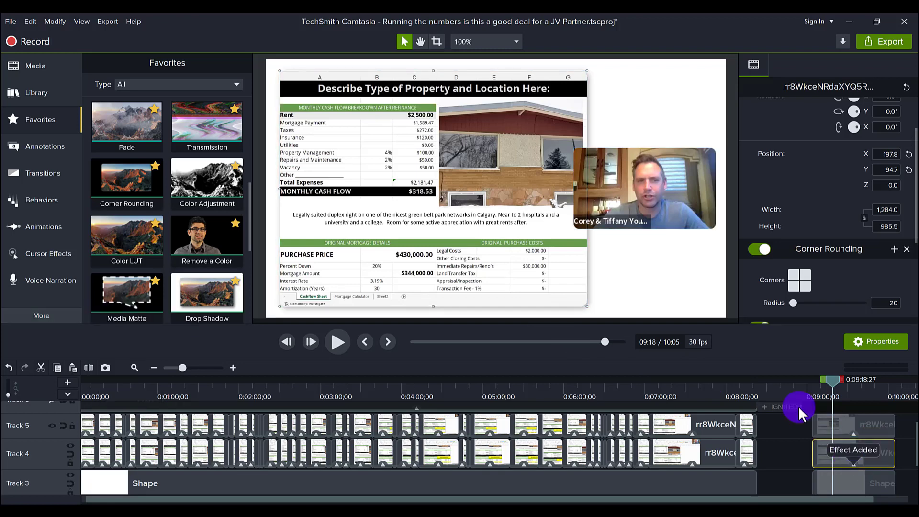
scroll(831, 269, down, 2)
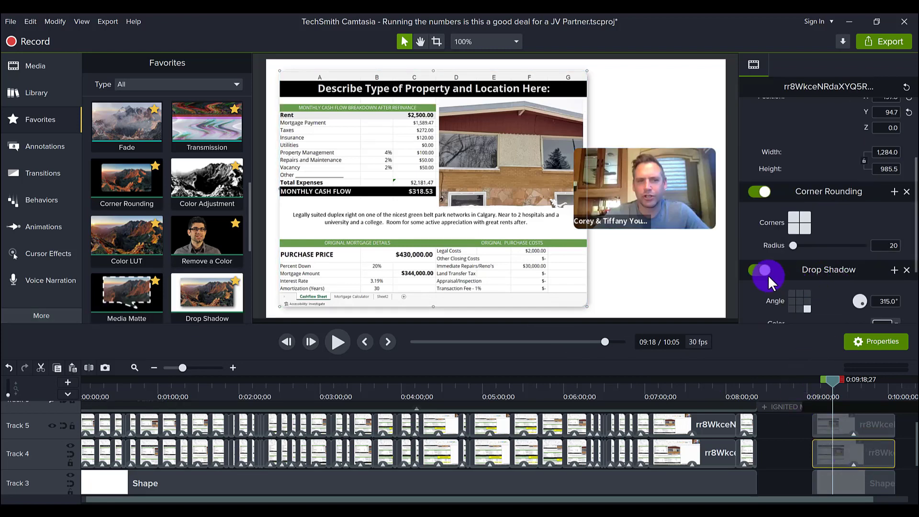
click(766, 270)
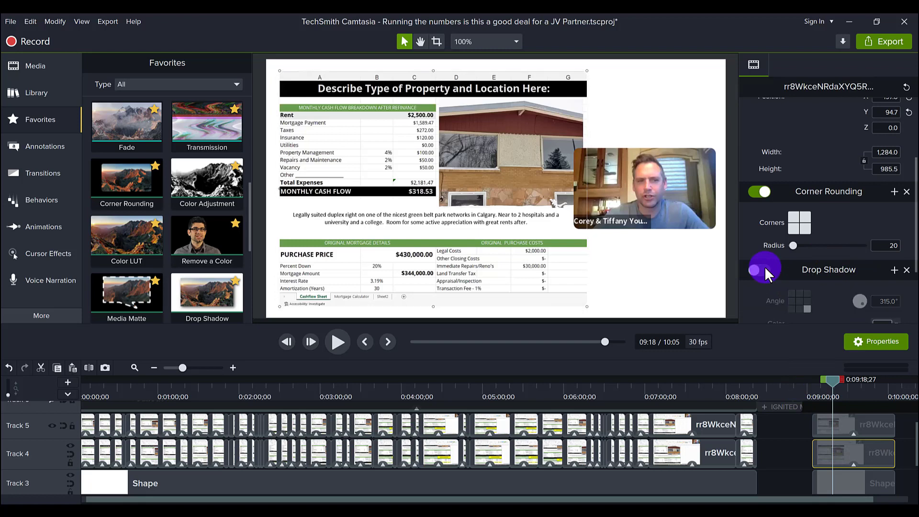
click(765, 269)
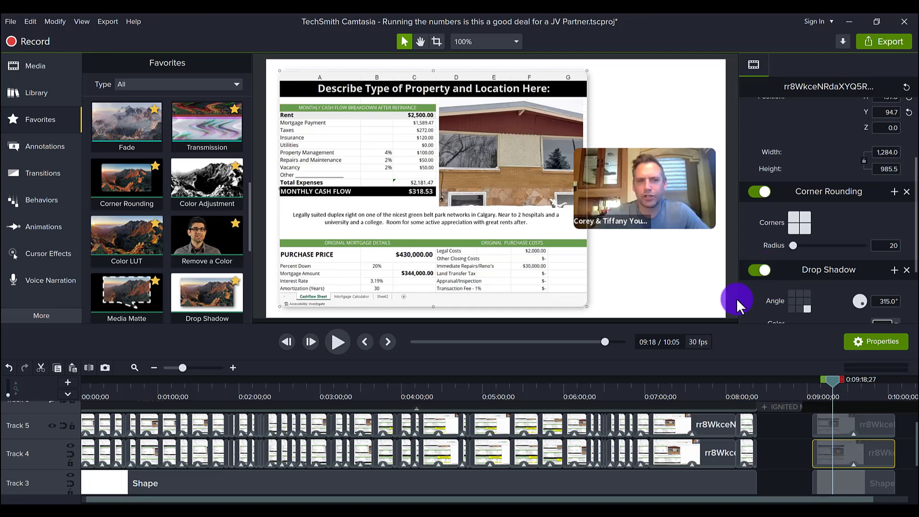
Apply the same Drop Shadow effect to the speaker clip on Track 5 and deselect it
click(838, 424)
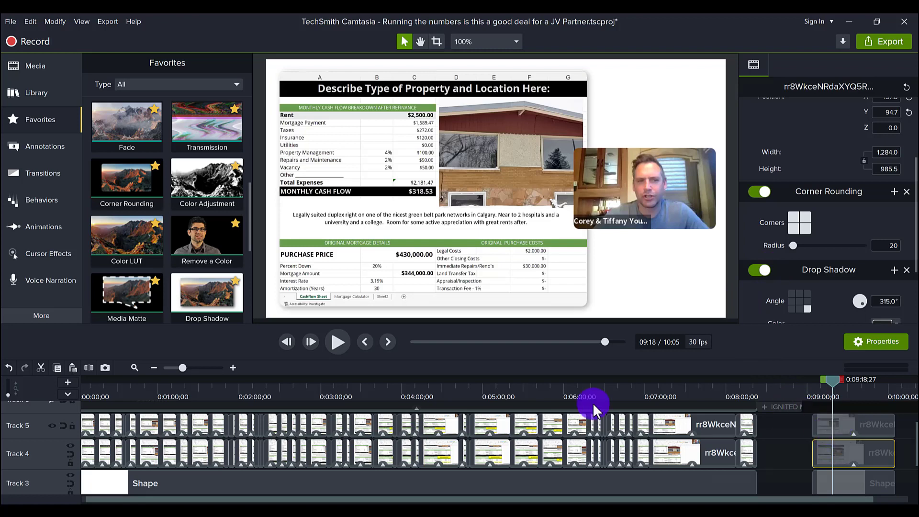
drag(206, 292, 844, 421)
click(789, 424)
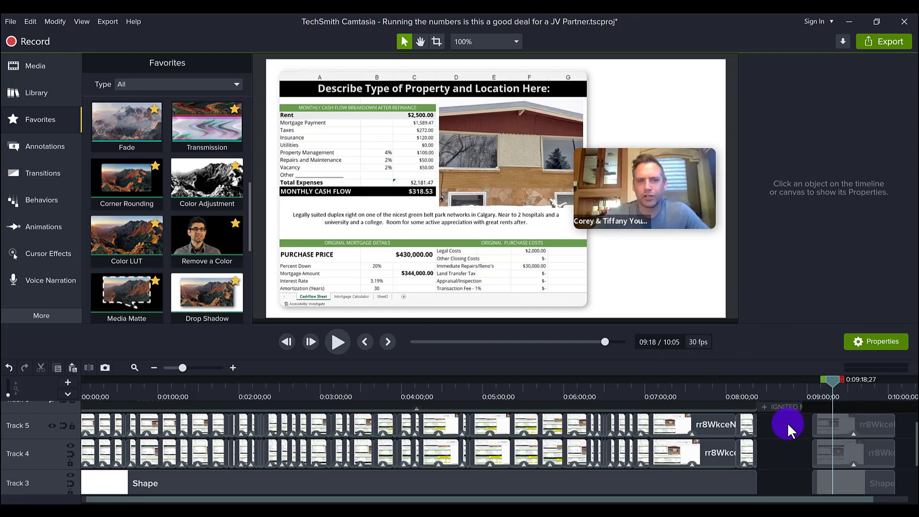
Compare the edited layout at about 07:26 with the rebuilt one at about 09:25, and look over the audio and shape tracks
click(680, 396)
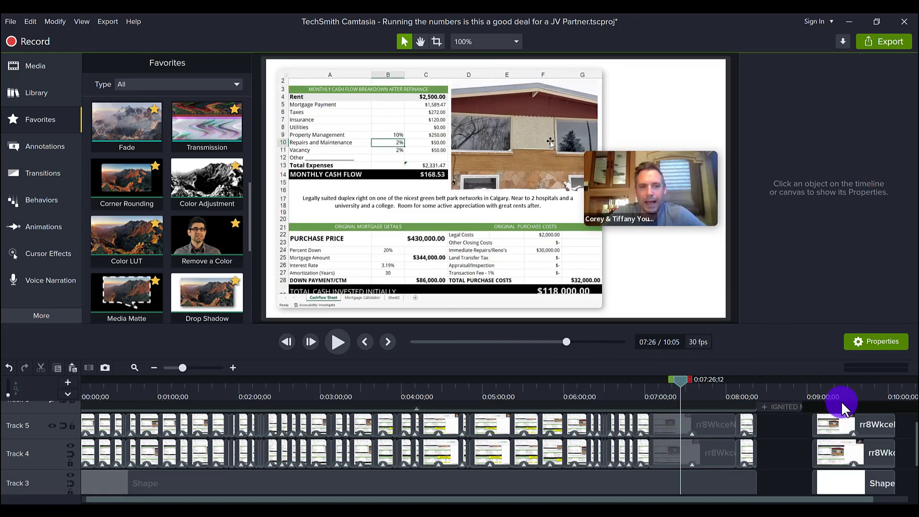
click(842, 396)
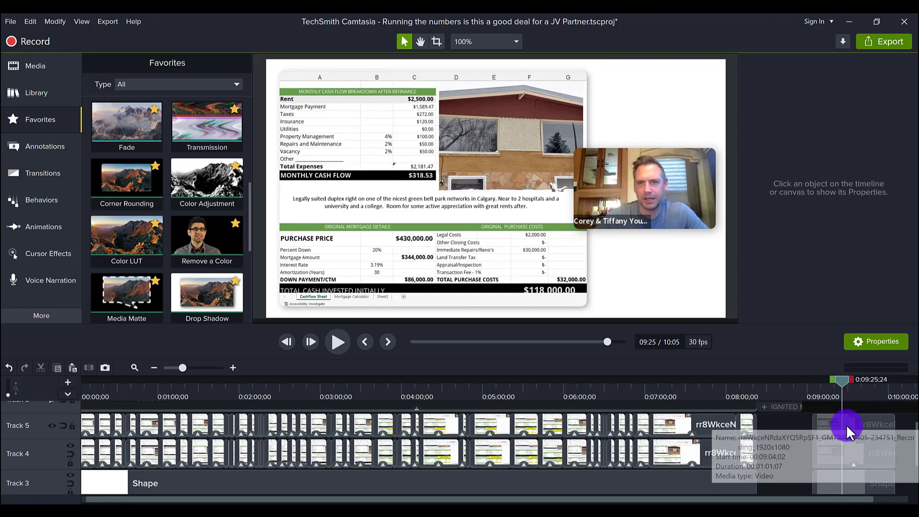
scroll(795, 427, down, 1)
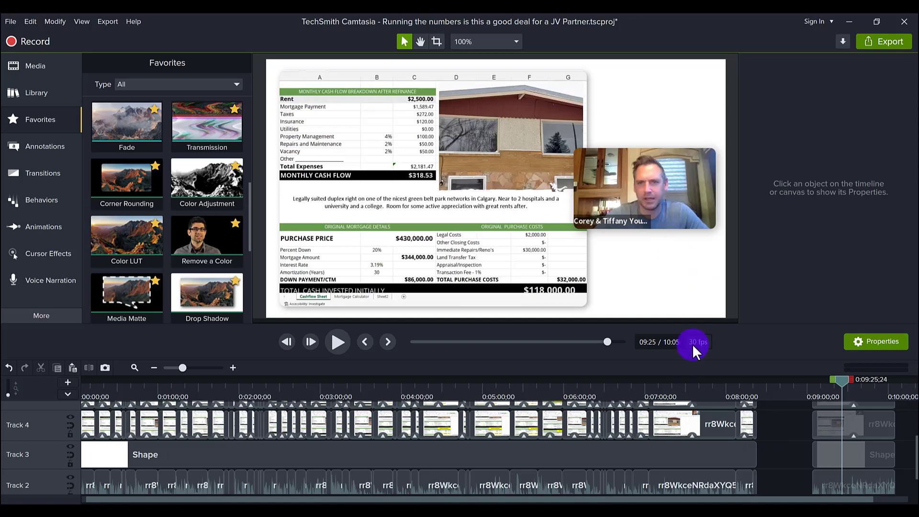
scroll(668, 412, down, 1)
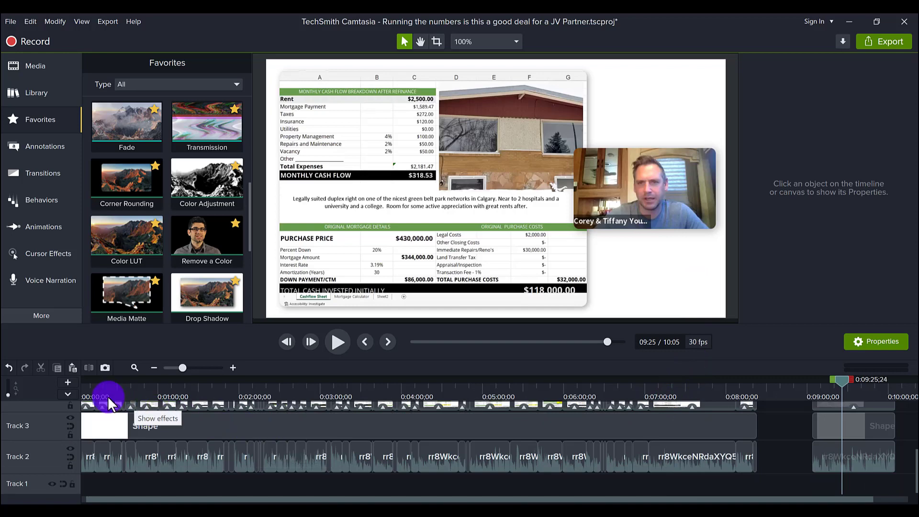
click(90, 391)
drag(90, 391, 181, 466)
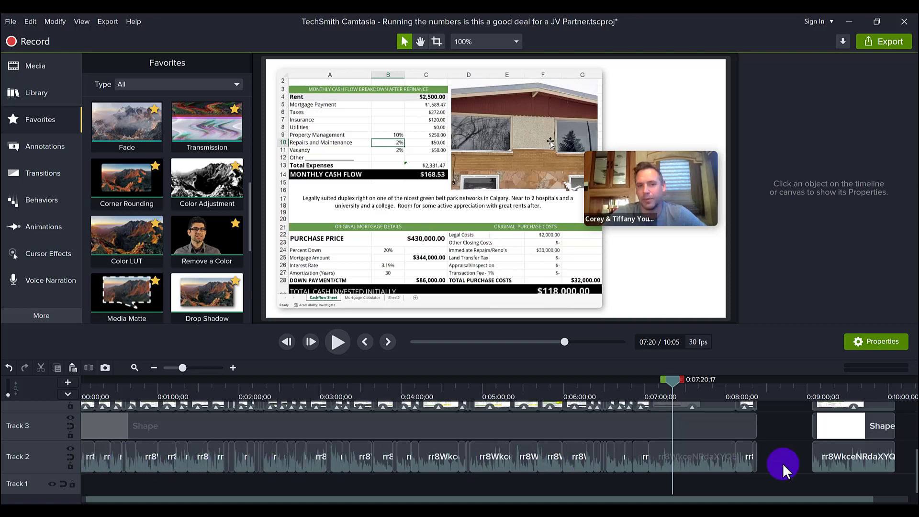
Examine how the audio, white shape, spreadsheet, speaker and callout layers are stacked across Tracks 2 to 6
scroll(783, 464, up, 1)
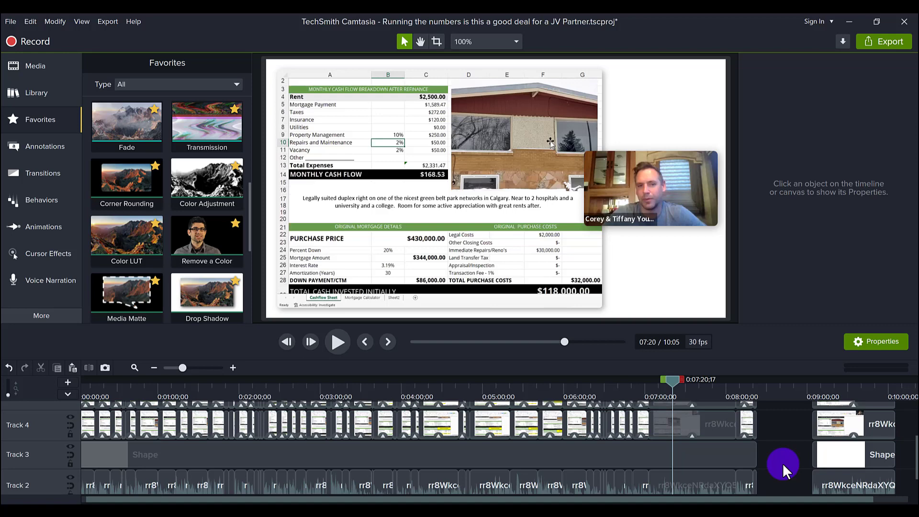
scroll(783, 464, down, 1)
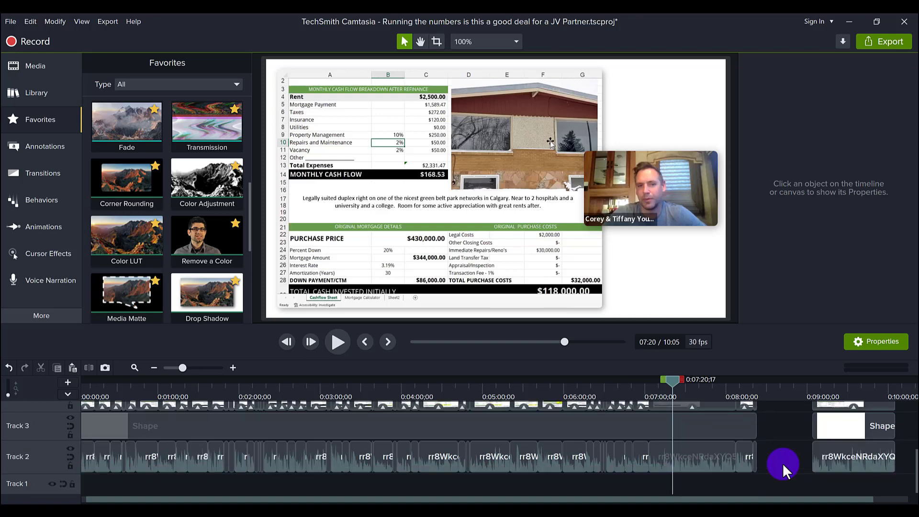
scroll(783, 463, up, 3)
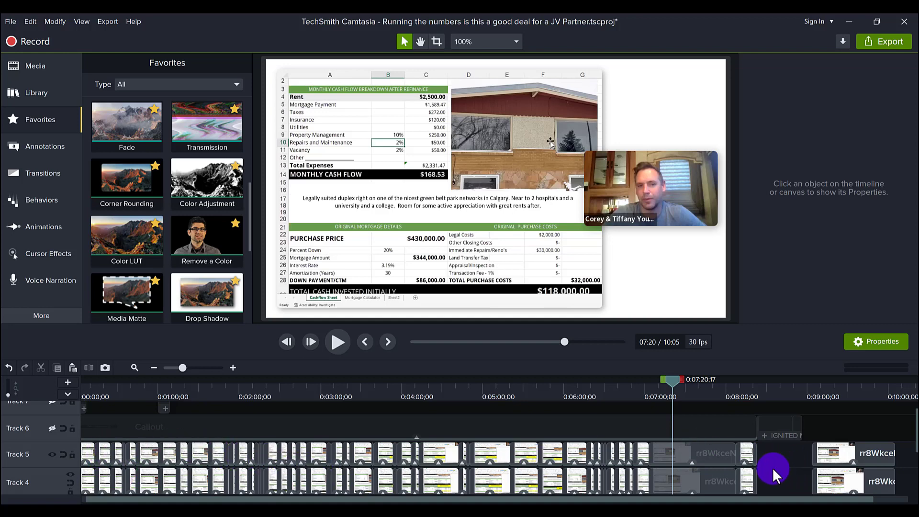
scroll(773, 468, down, 1)
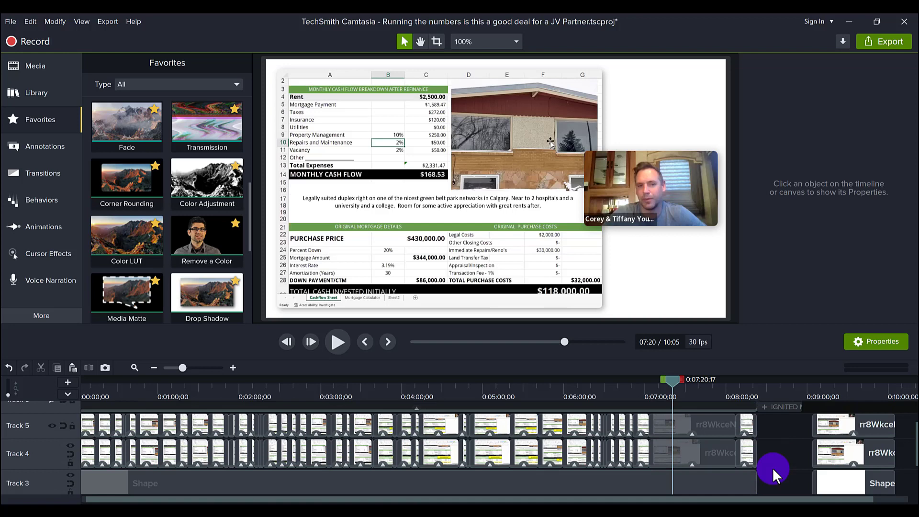
scroll(773, 468, up, 1)
scroll(773, 468, down, 1)
scroll(773, 468, down, 1)
scroll(773, 468, up, 1)
scroll(773, 468, down, 1)
scroll(773, 467, up, 1)
scroll(910, 446, down, 1)
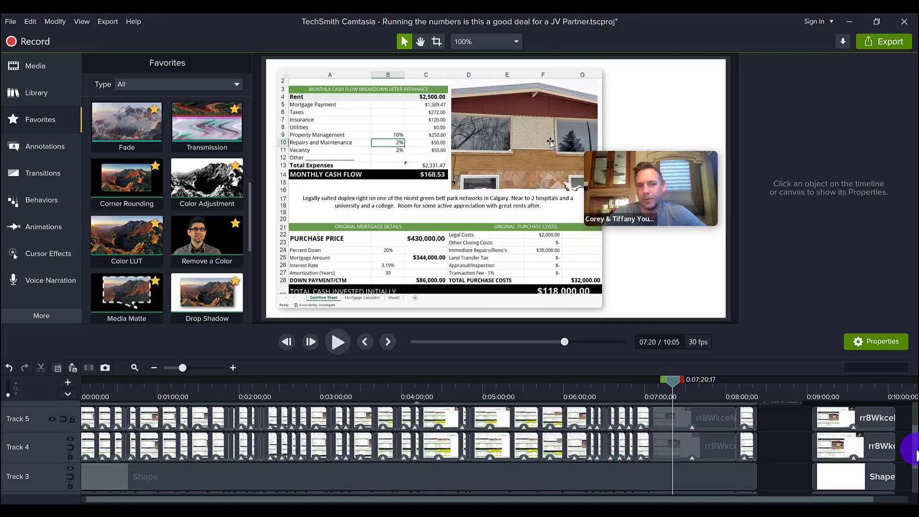
scroll(914, 469, down, 2)
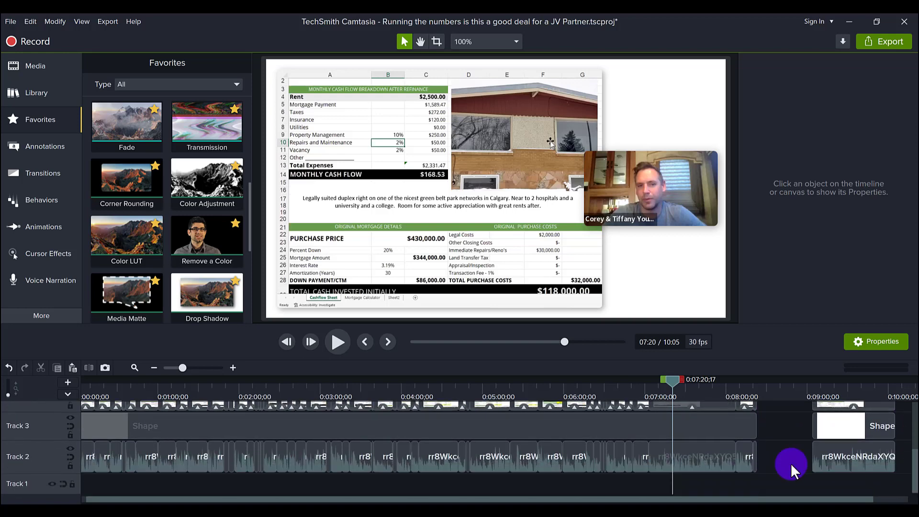